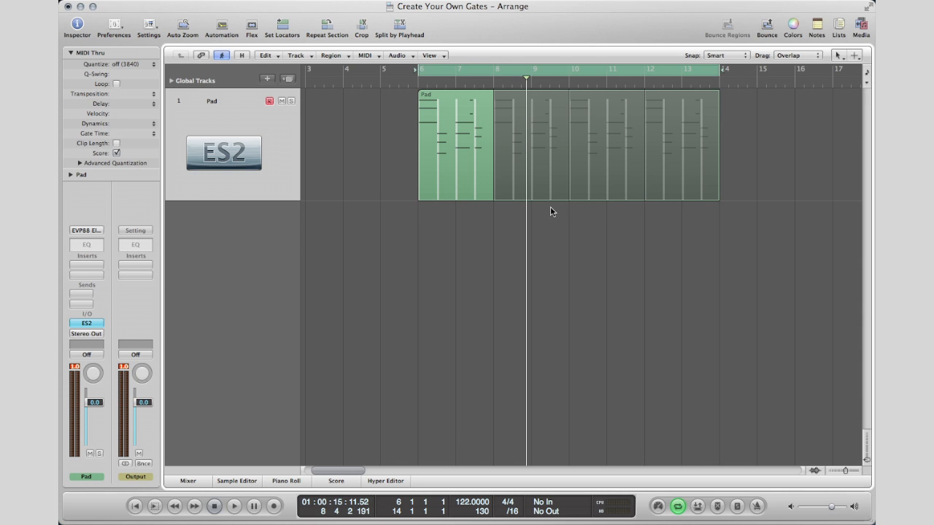
- Play back the Pad loop without effects, and insert a Tremolo on the Pad track with its Phase set to 0°
{"action": "key", "text": "space"}
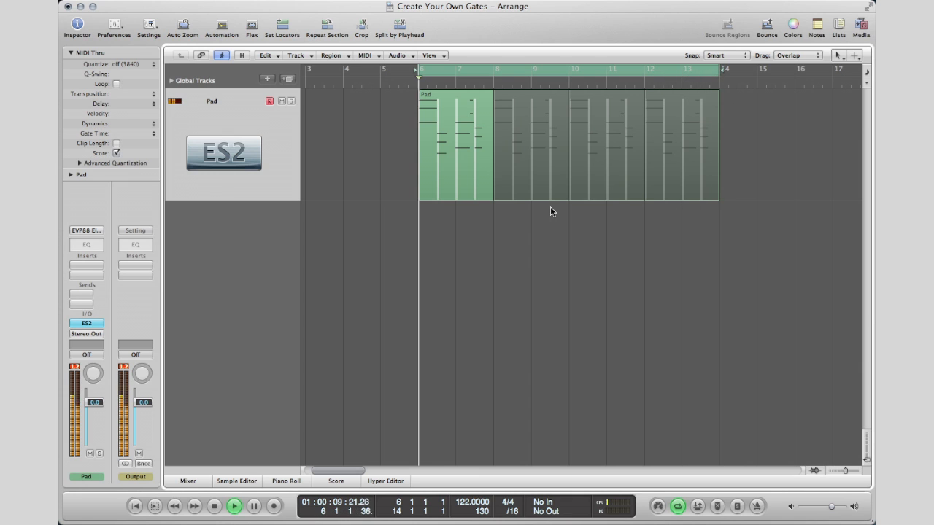
{"action": "key", "text": "space"}
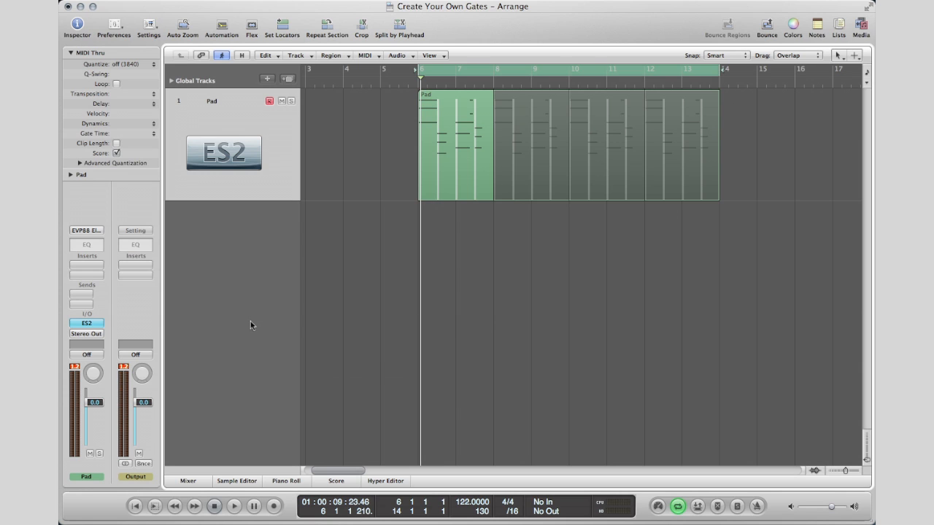
{"action": "left_click", "coordinate": [94, 265]}
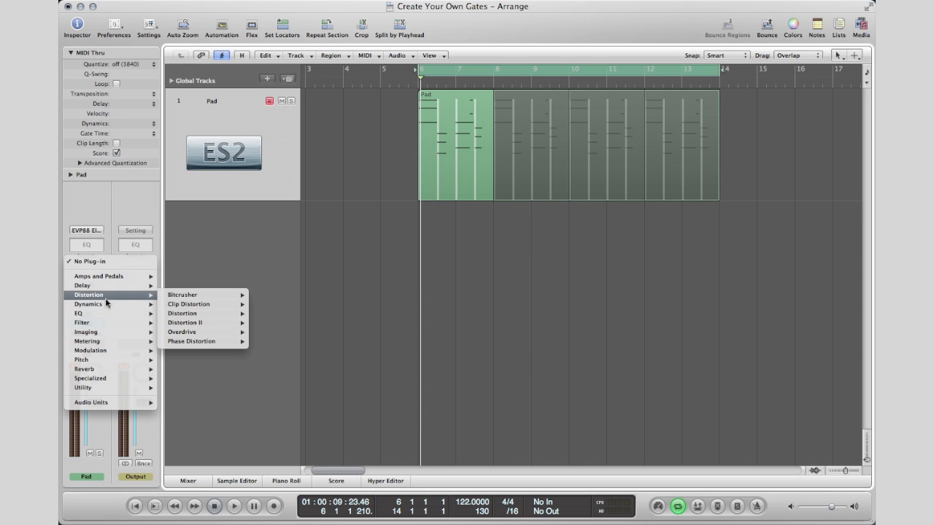
{"action": "mouse_move", "coordinate": [97, 372]}
{"action": "mouse_move", "coordinate": [102, 353]}
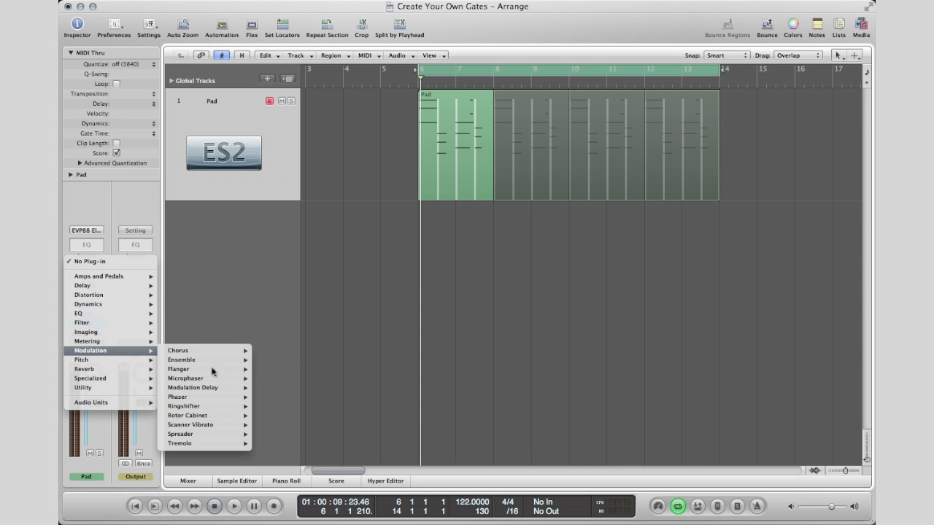
{"action": "mouse_move", "coordinate": [214, 446]}
{"action": "left_click", "coordinate": [268, 443]}
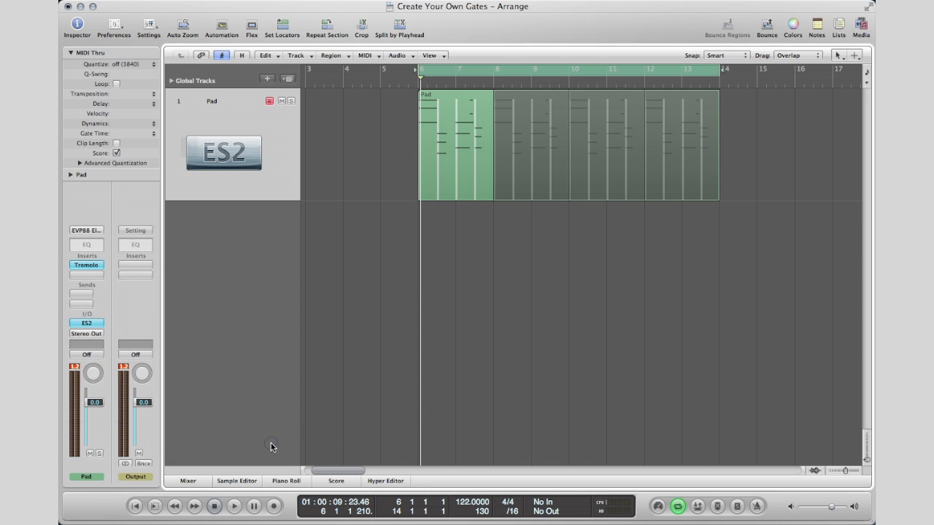
{"action": "left_click_drag", "start_coordinate": [141, 51], "coordinate": [553, 248]}
{"action": "left_click_drag", "start_coordinate": [669, 401], "coordinate": [659, 451]}
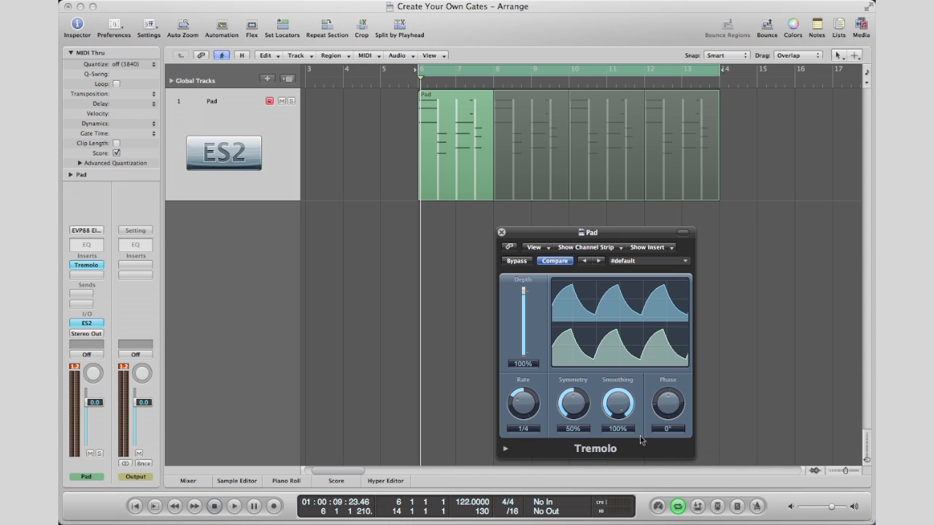
- Set the Tremolo's Smoothing to 0% and its Rate to 1/16d, auditioning the Pad loop
{"action": "left_click_drag", "start_coordinate": [619, 403], "coordinate": [620, 490]}
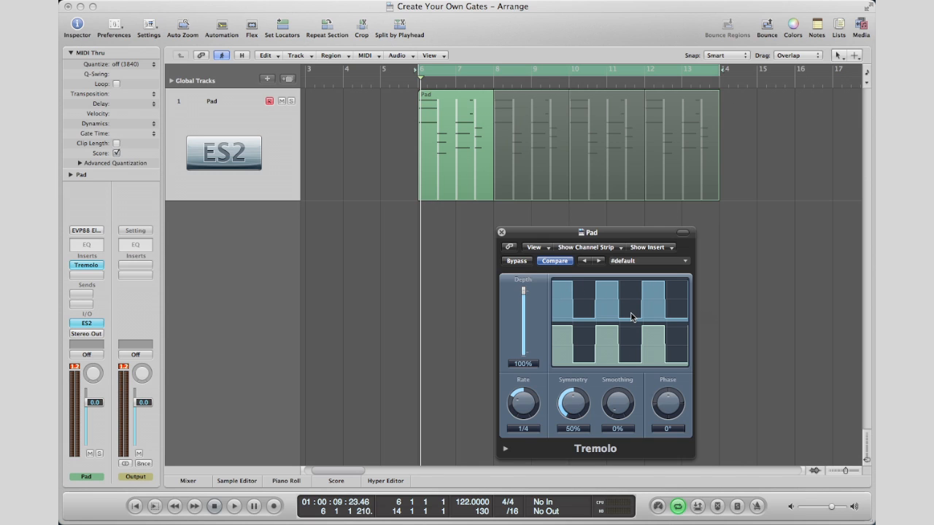
{"action": "key", "text": "space"}
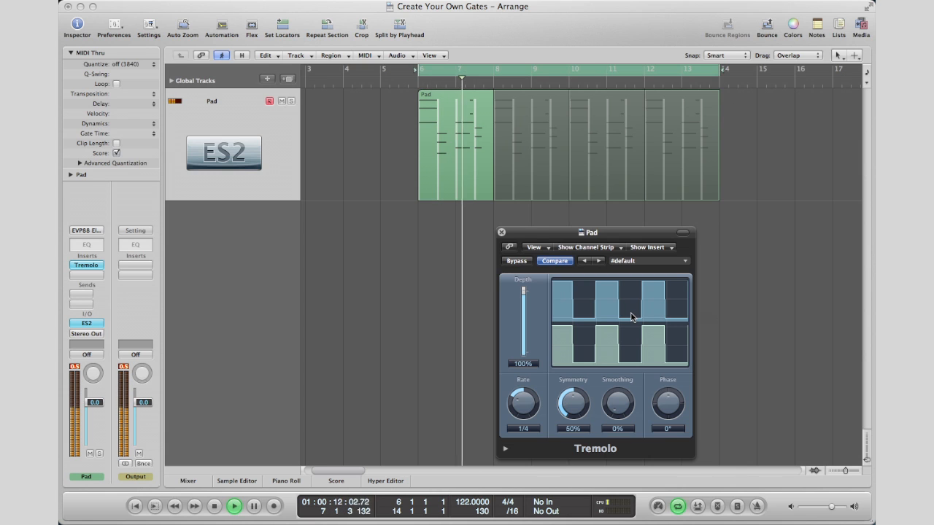
{"action": "key", "text": "space"}
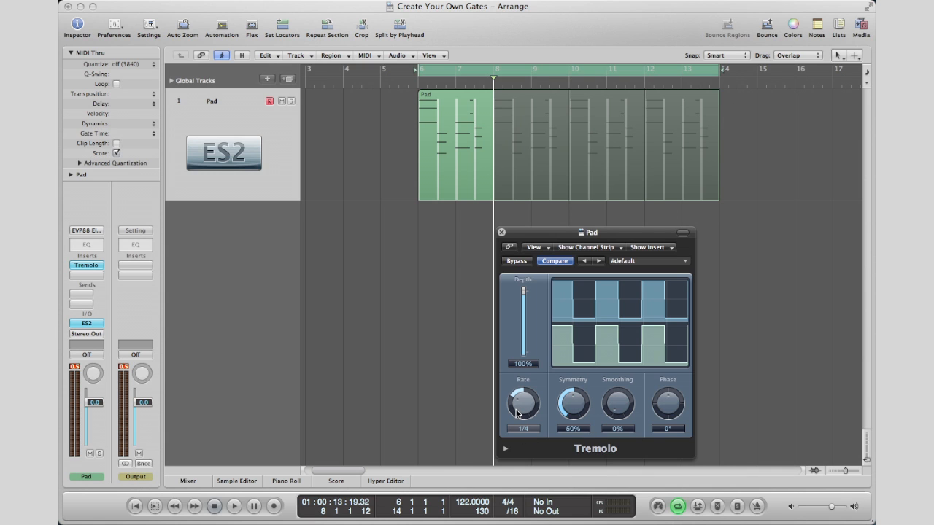
{"action": "key", "text": "space"}
{"action": "left_click_drag", "start_coordinate": [516, 413], "coordinate": [519, 407]}
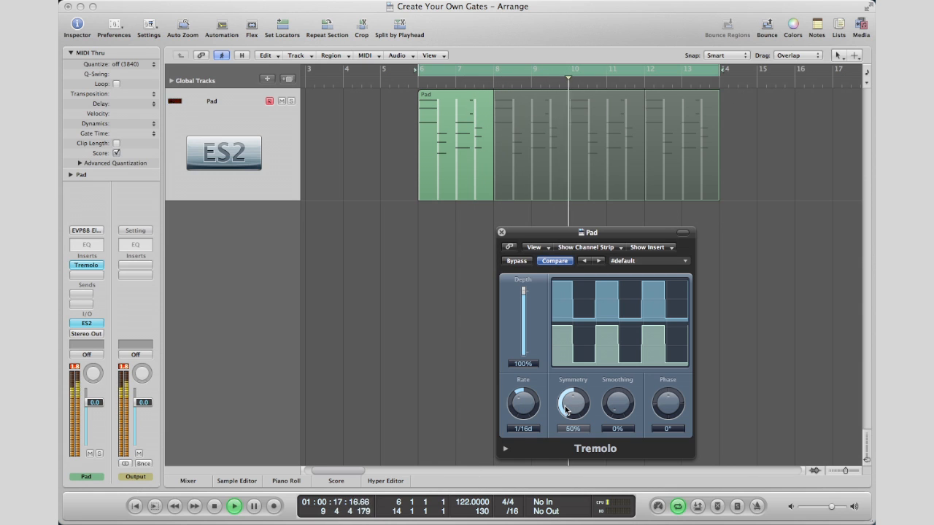
{"action": "key", "text": "space"}
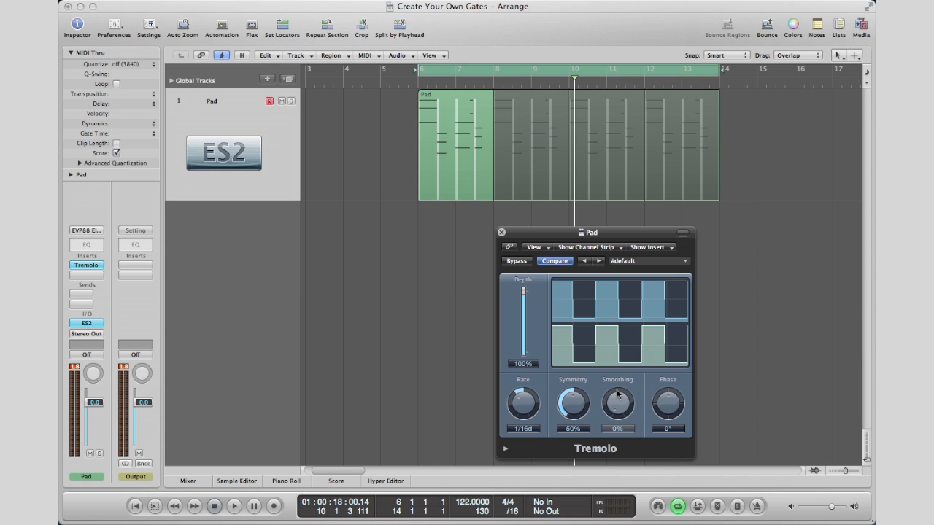
- During playback, set the Tremolo's Symmetry to 71% and Smoothing to 45%
{"action": "key", "text": "space"}
{"action": "mouse_move", "coordinate": [572, 401]}
{"action": "left_mouse_down"}
{"action": "mouse_move", "coordinate": [573, 417]}
{"action": "mouse_move", "coordinate": [618, 403]}
{"action": "mouse_move", "coordinate": [621, 374]}
{"action": "mouse_move", "coordinate": [580, 397]}
{"action": "left_mouse_up"}
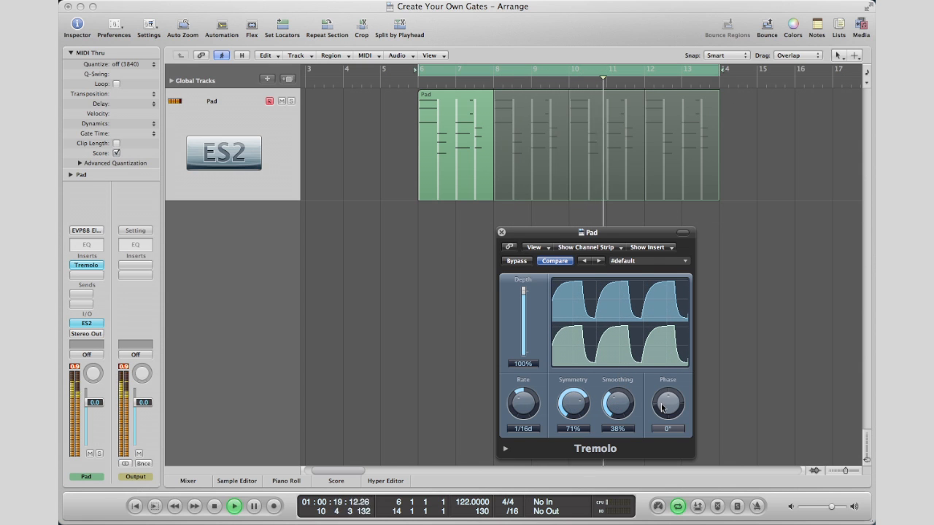
{"action": "left_click_drag", "start_coordinate": [618, 406], "coordinate": [619, 400]}
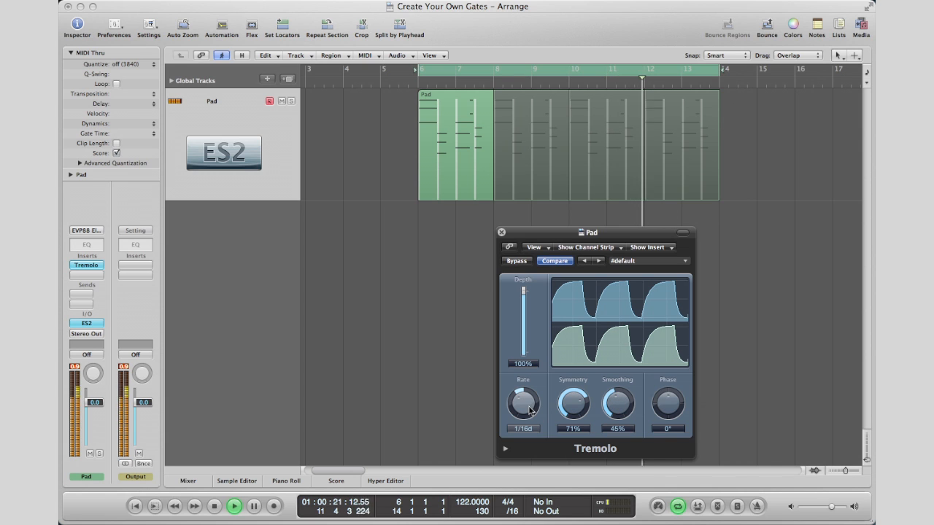
- Set the Tremolo's Rate to 1/32d, Symmetry to 6% and Smoothing to 58% while the Pad loop plays
{"action": "left_click_drag", "start_coordinate": [530, 410], "coordinate": [615, 405]}
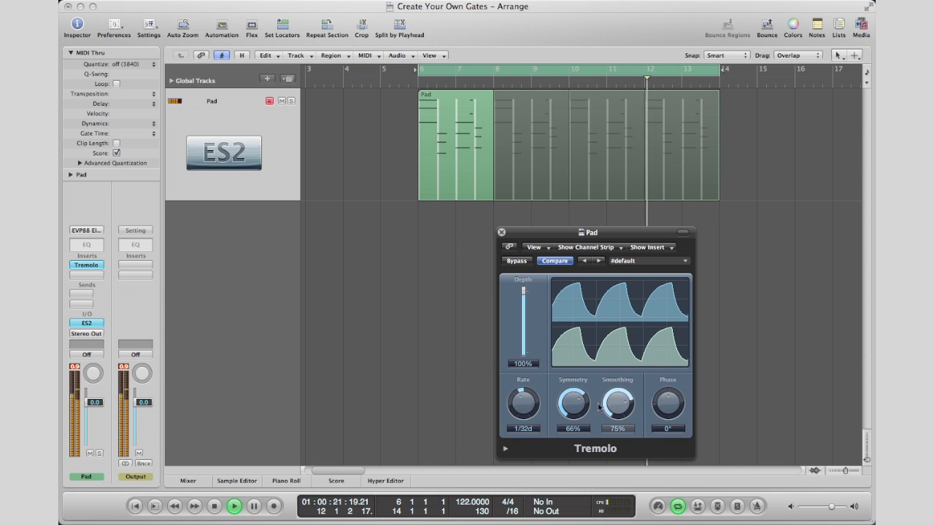
{"action": "left_click_drag", "start_coordinate": [573, 403], "coordinate": [569, 461]}
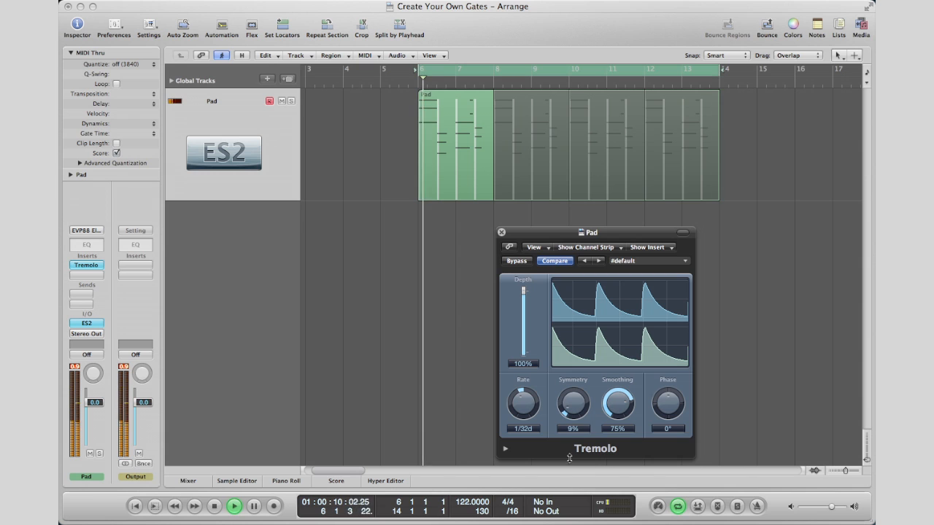
{"action": "left_click_drag", "start_coordinate": [575, 410], "coordinate": [620, 396]}
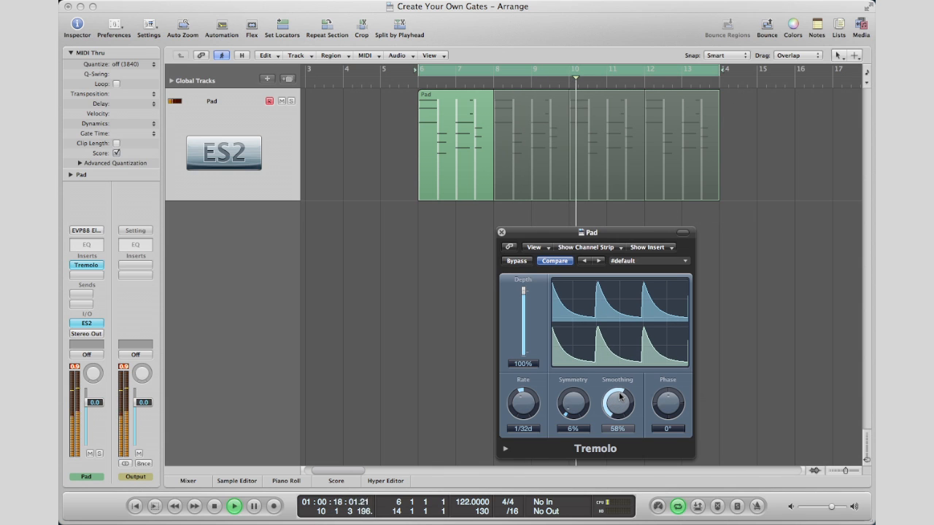
{"action": "key", "text": "space"}
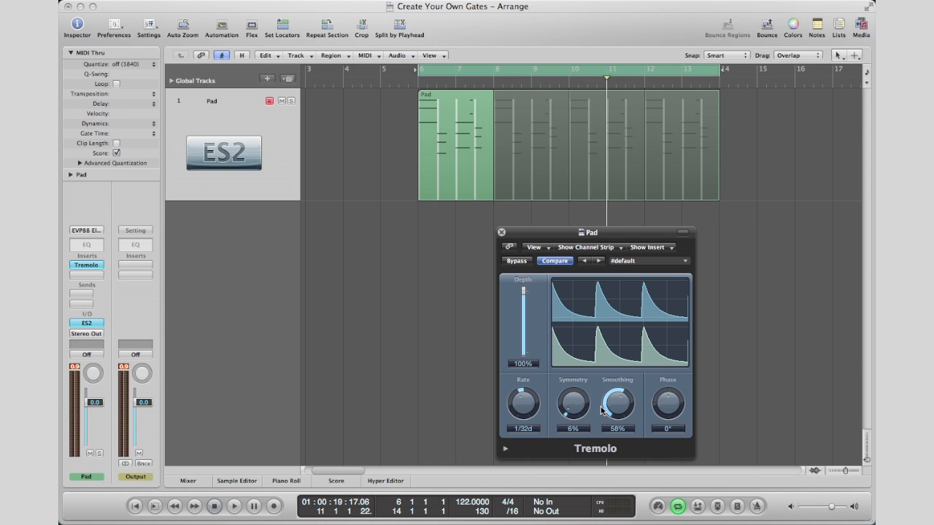
- Raise the Tremolo's Symmetry slightly and audition the Pad loop with it
{"action": "left_click_drag", "start_coordinate": [573, 404], "coordinate": [568, 425]}
{"action": "key", "text": "space"}
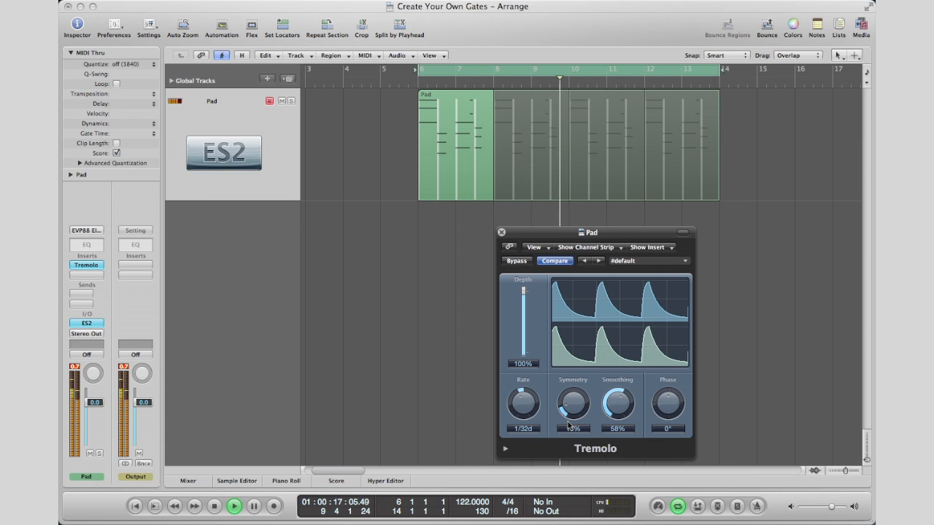
{"action": "key", "text": "space"}
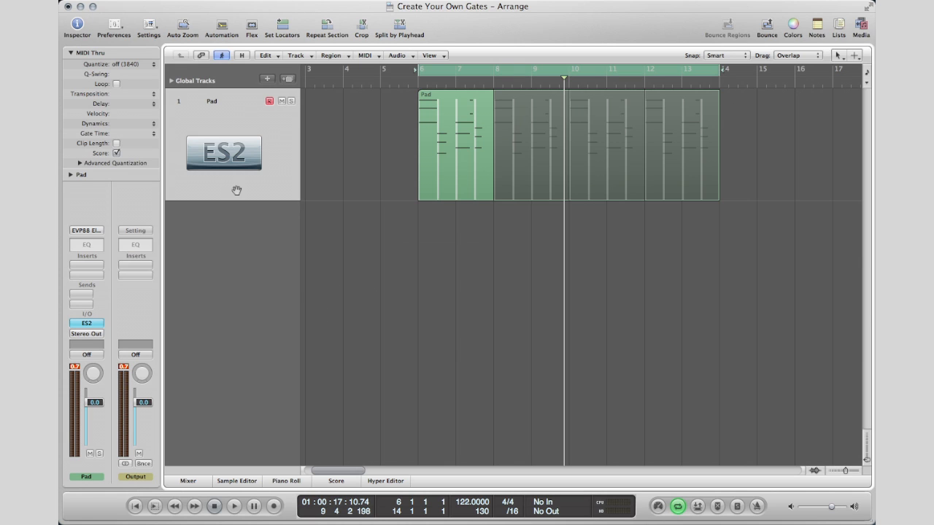
- Insert a stereo Noise Gate on the Pad track and close its plug-in window
{"action": "left_click", "coordinate": [241, 137]}
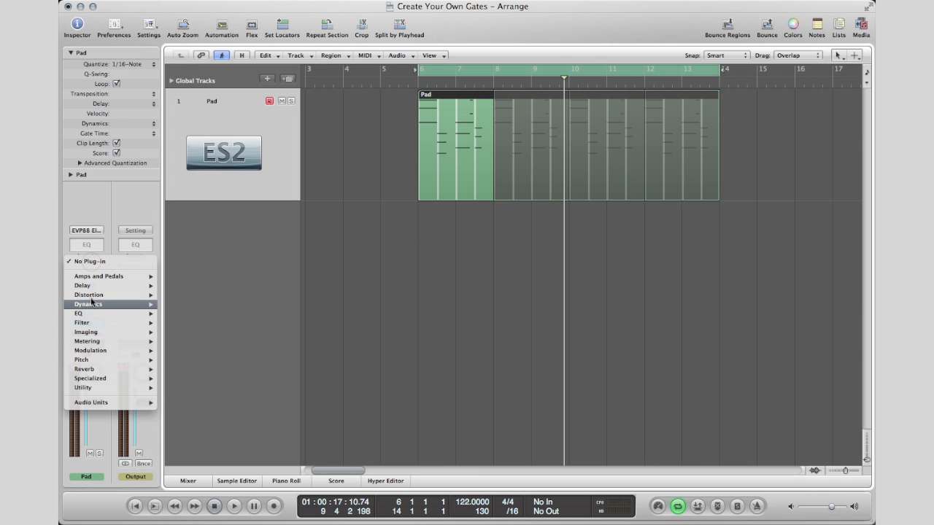
{"action": "mouse_move", "coordinate": [94, 309]}
{"action": "mouse_move", "coordinate": [227, 371]}
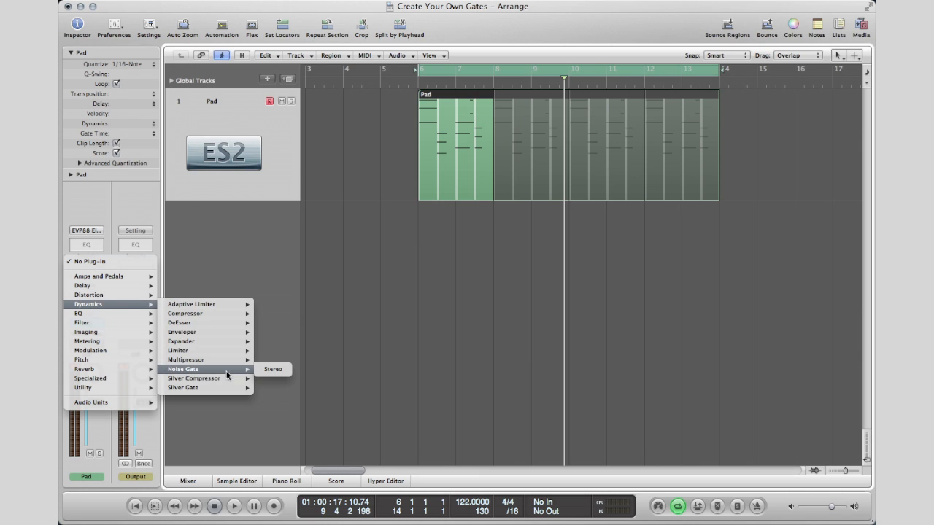
{"action": "left_click", "coordinate": [263, 372]}
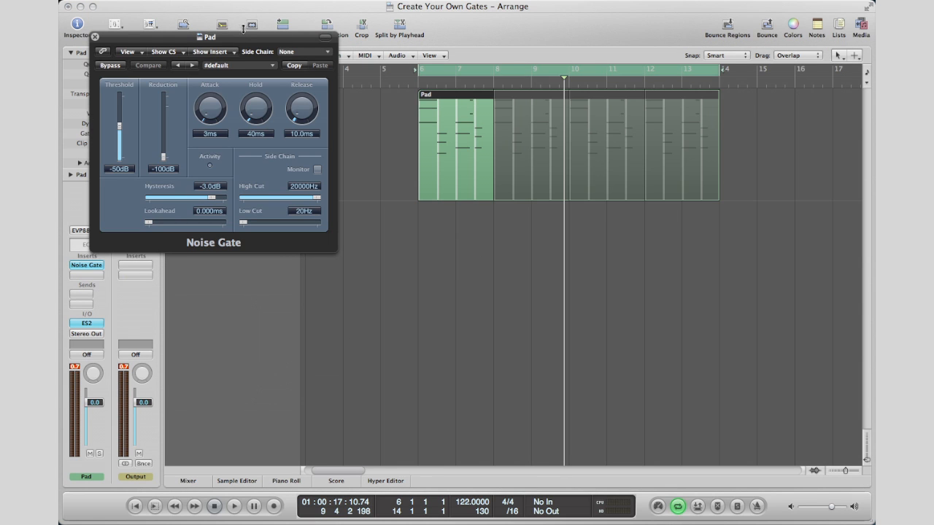
{"action": "left_click_drag", "start_coordinate": [240, 38], "coordinate": [682, 121]}
{"action": "left_click", "coordinate": [534, 118]}
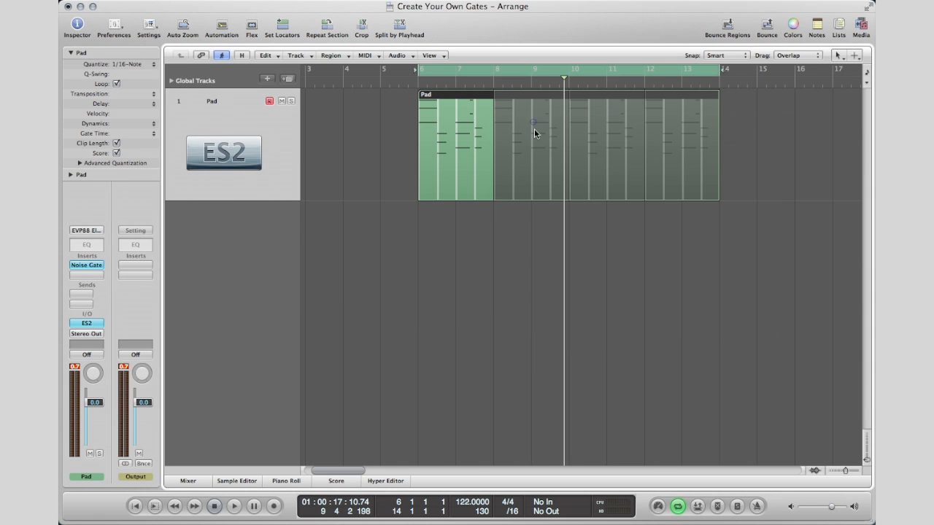
- Create a new software instrument track below the Pad track
{"action": "left_click", "coordinate": [267, 78]}
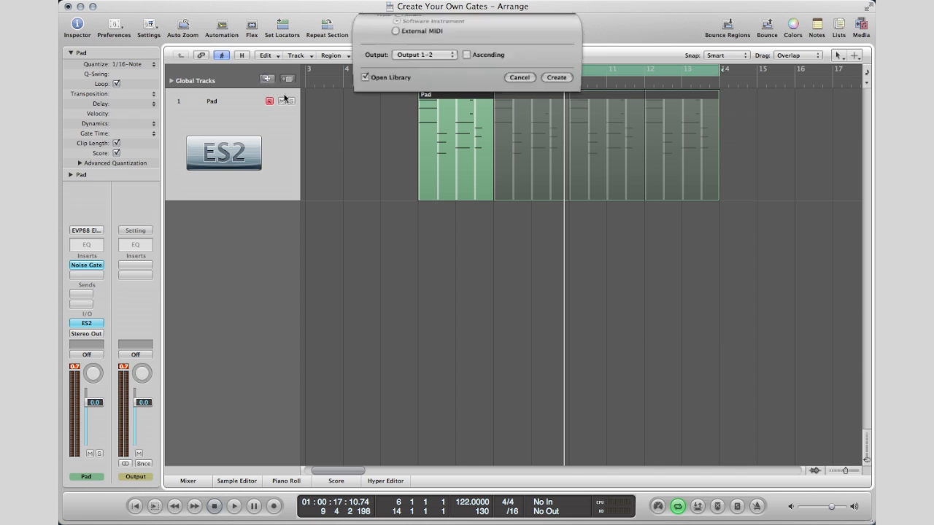
{"action": "left_click", "coordinate": [558, 119]}
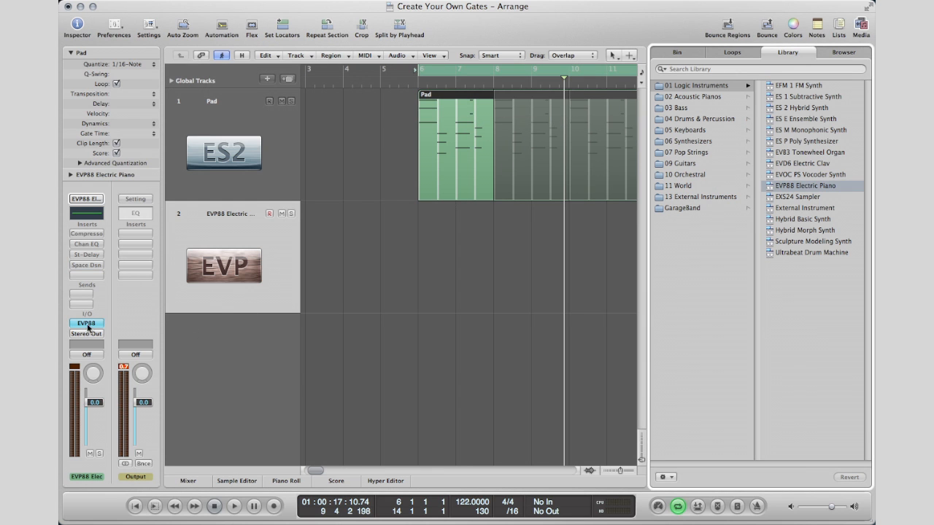
- Load a stereo EXS24 sampler as the new track's instrument and raise the lower handle of its Level slider
{"action": "left_click", "coordinate": [88, 327]}
{"action": "mouse_move", "coordinate": [103, 451]}
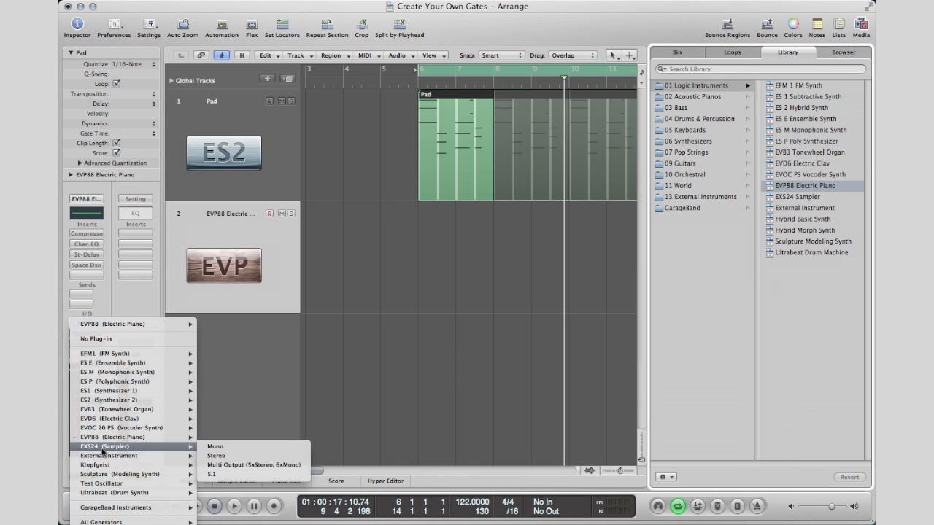
{"action": "left_click", "coordinate": [213, 456]}
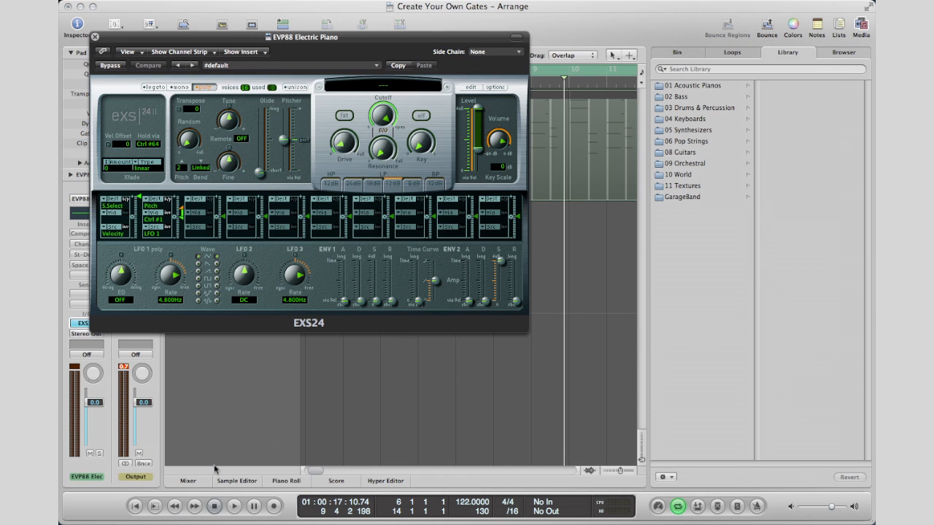
{"action": "left_click_drag", "start_coordinate": [478, 149], "coordinate": [483, 117]}
{"action": "left_click", "coordinate": [95, 36]}
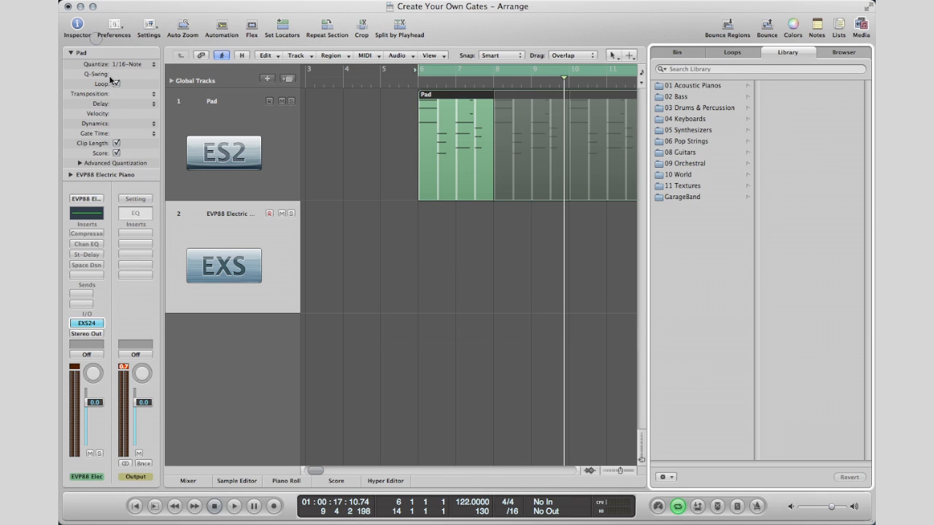
- Route the EXS24 track's output to Bus 1, set Aux 1 to No Output, and hide the Library
{"action": "left_click", "coordinate": [86, 335]}
{"action": "mouse_move", "coordinate": [109, 373]}
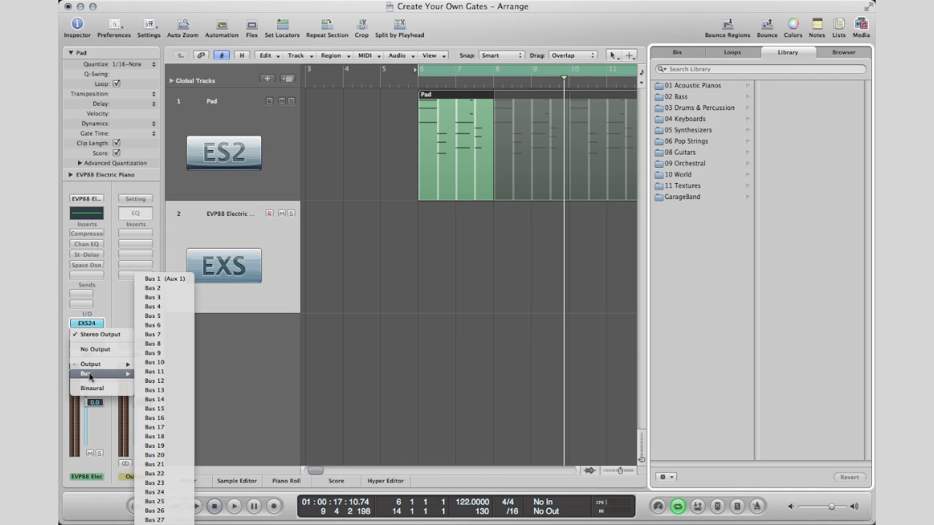
{"action": "left_click", "coordinate": [164, 278]}
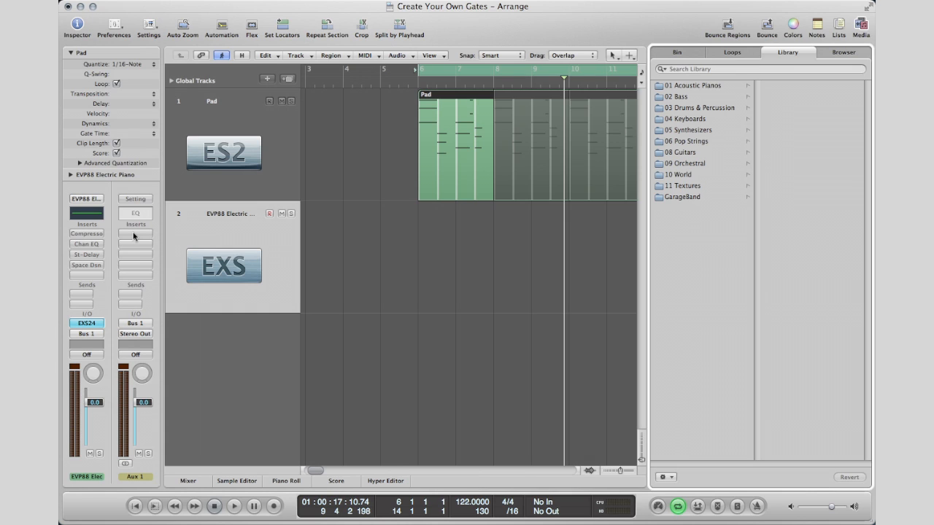
{"action": "left_click", "coordinate": [136, 335]}
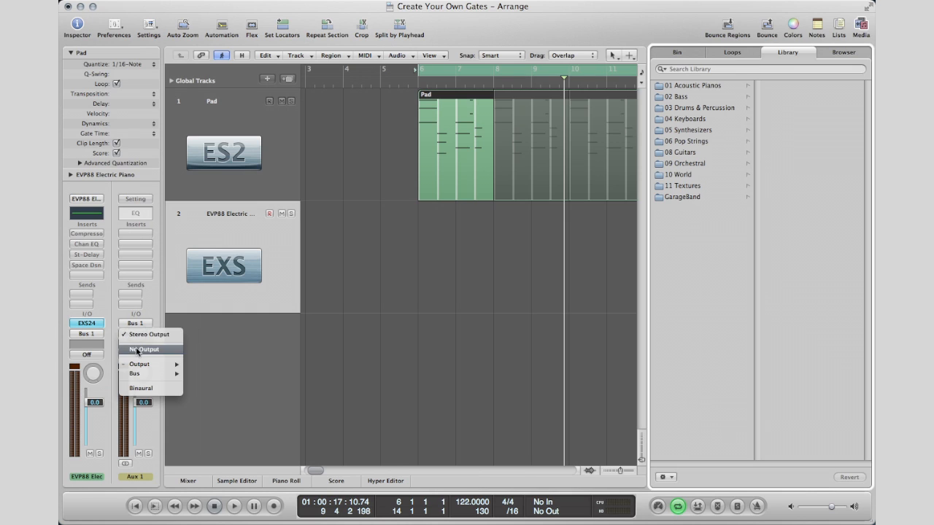
{"action": "left_click", "coordinate": [137, 351]}
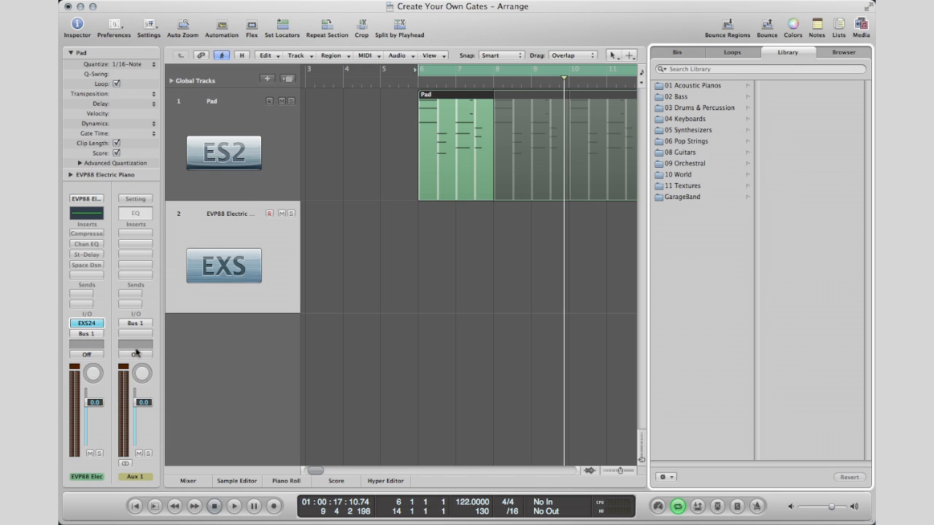
{"action": "left_click", "coordinate": [863, 28]}
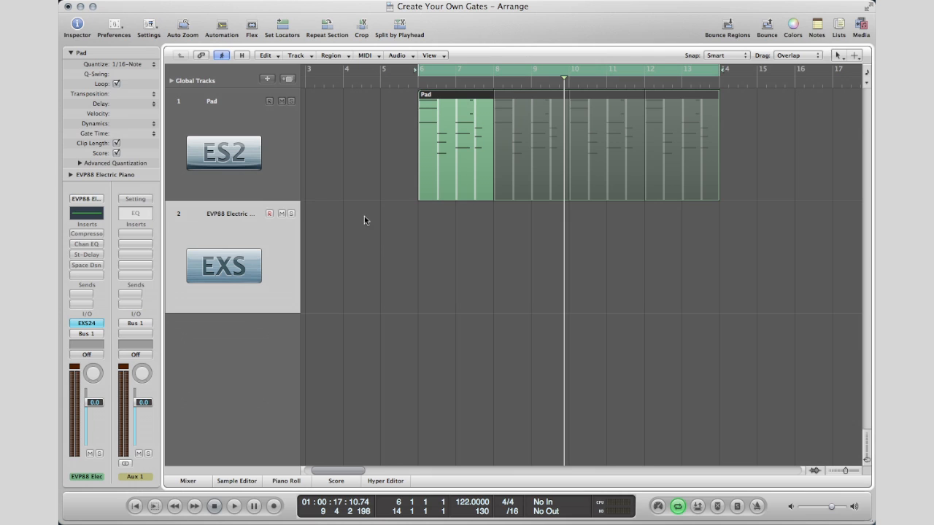
- Set the side chain of the Pad track's Noise Gate to Bus 1 and briefly audition the track
{"action": "left_click", "coordinate": [267, 261]}
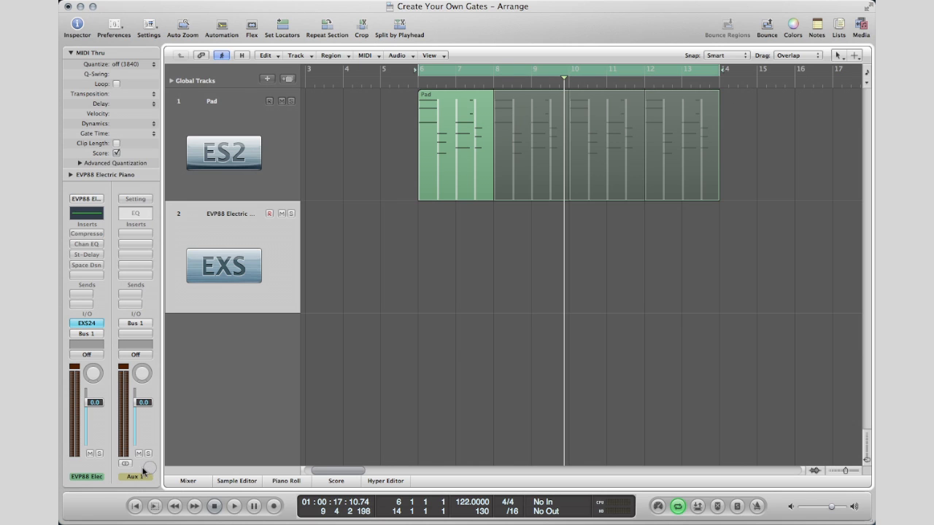
{"action": "left_click", "coordinate": [232, 163]}
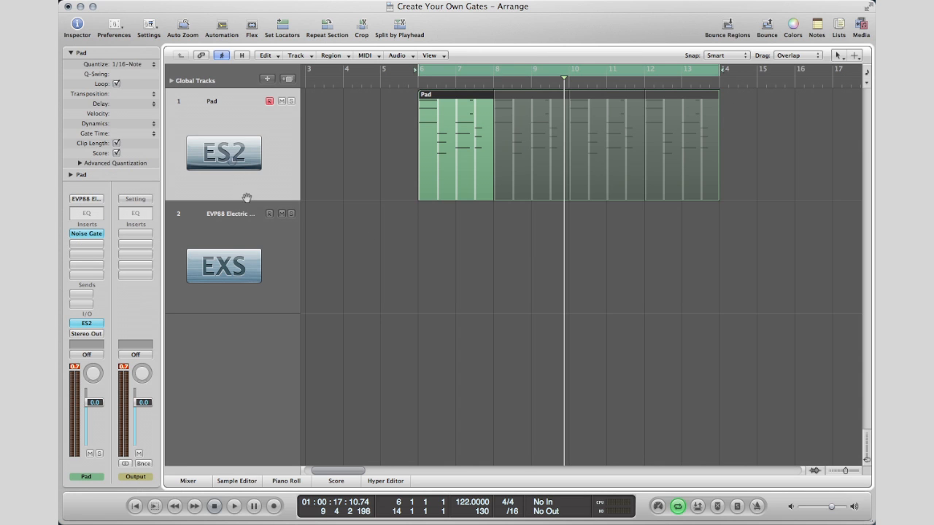
{"action": "left_click", "coordinate": [88, 234]}
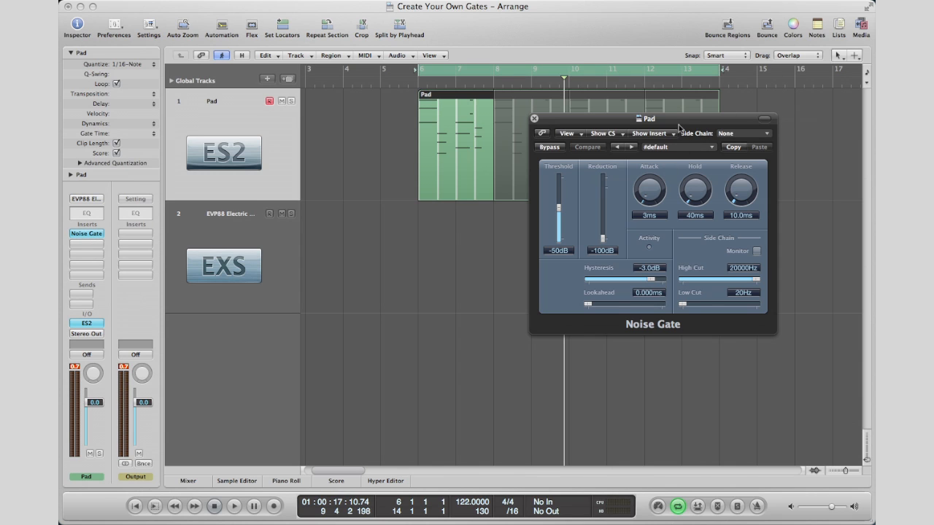
{"action": "left_click", "coordinate": [755, 135]}
{"action": "left_click", "coordinate": [776, 177]}
{"action": "key", "text": "space"}
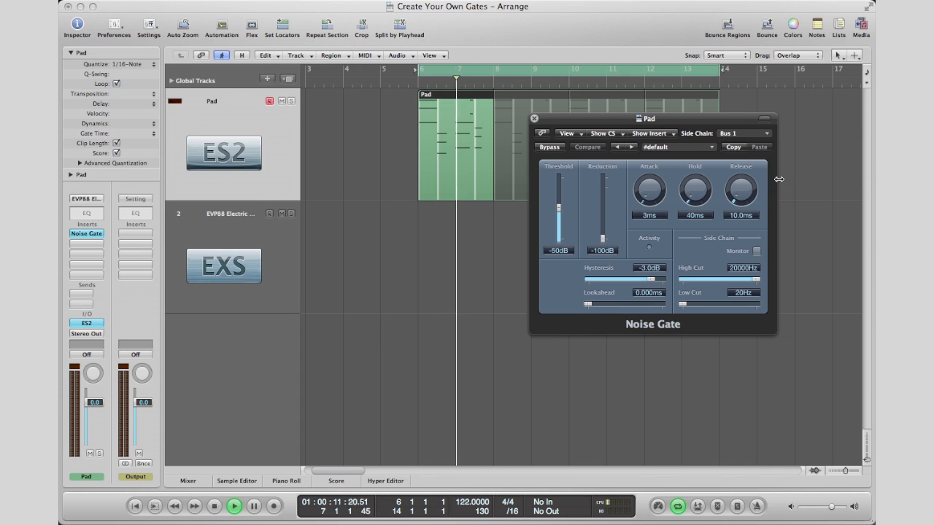
{"action": "key", "text": "space"}
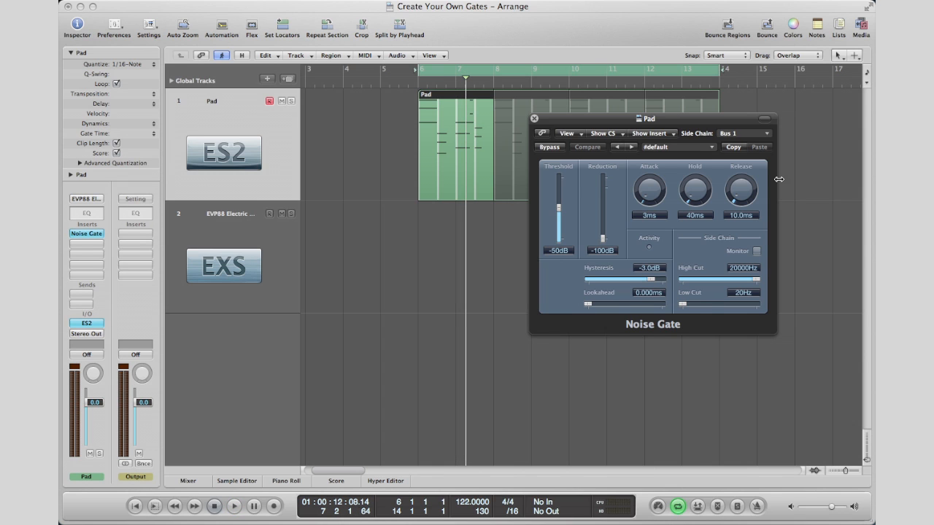
- Display the Caps Lock Keyboard for the EXS24 track, set it to octave 1, and start playback
{"action": "left_click", "coordinate": [249, 280]}
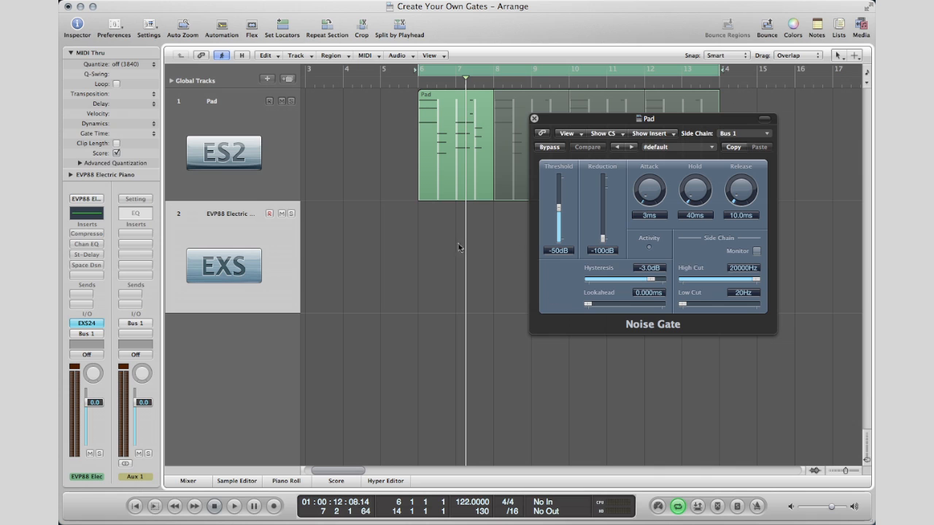
{"action": "key", "text": "Caps_Lock"}
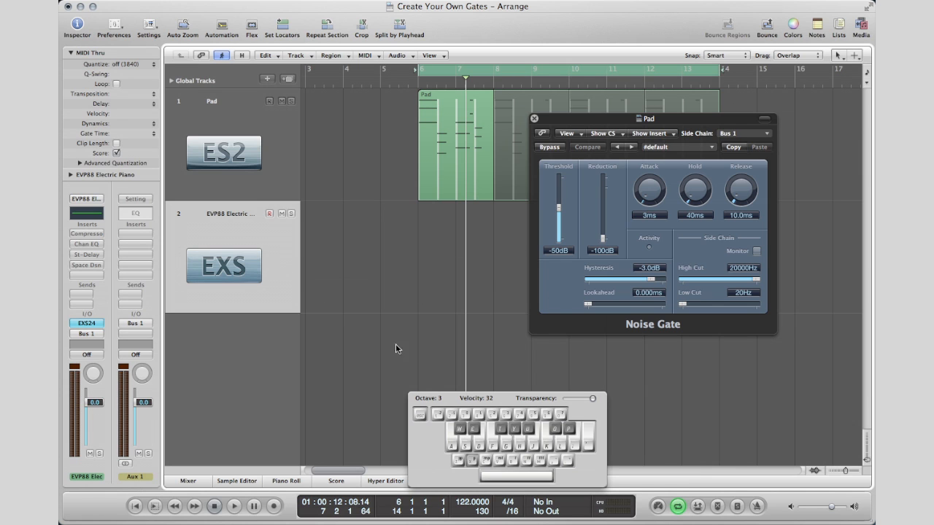
{"action": "left_click_drag", "start_coordinate": [493, 396], "coordinate": [464, 334]}
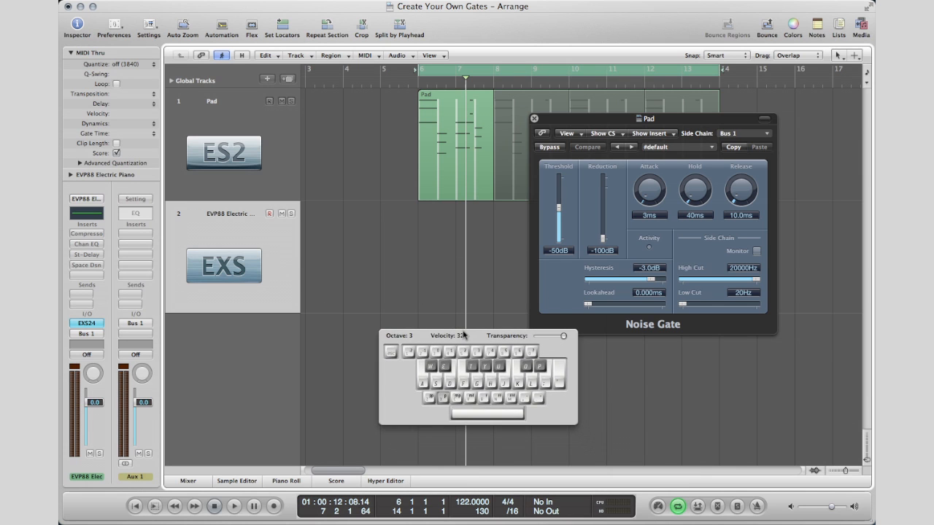
{"action": "key", "text": "z"}
{"action": "key", "text": "z"}
{"action": "key", "text": "space"}
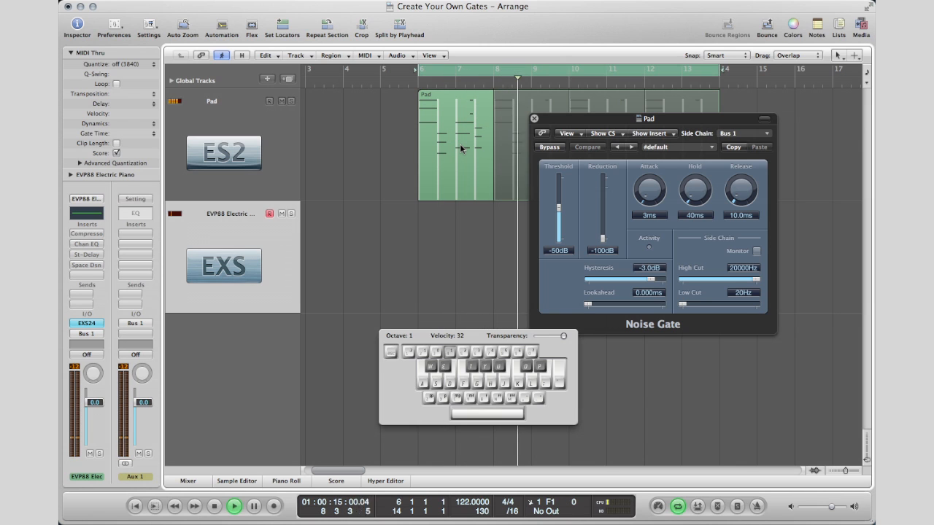
- Set the Noise Gate's Threshold to -13 dB and Lookahead to 1.000 ms, and audition the gate with played notes
{"action": "left_click_drag", "start_coordinate": [559, 208], "coordinate": [560, 192]}
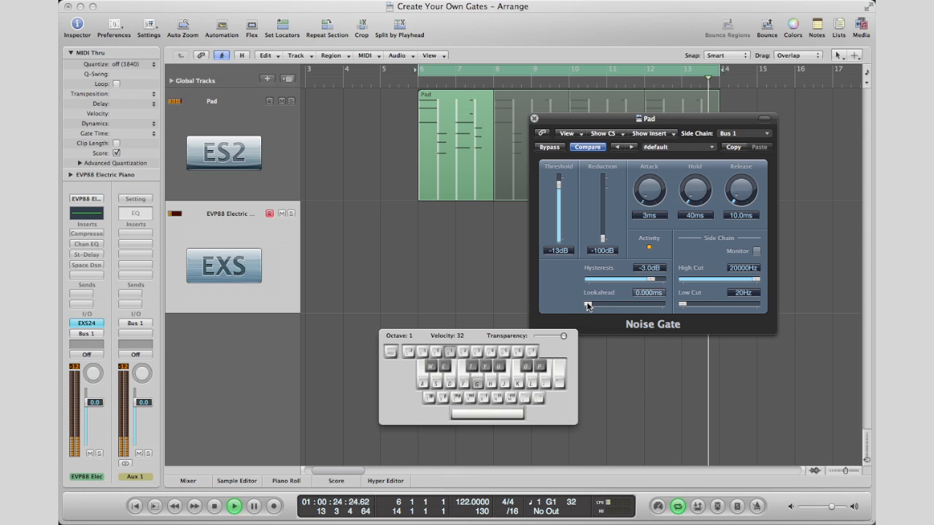
{"action": "left_click_drag", "start_coordinate": [588, 305], "coordinate": [591, 309]}
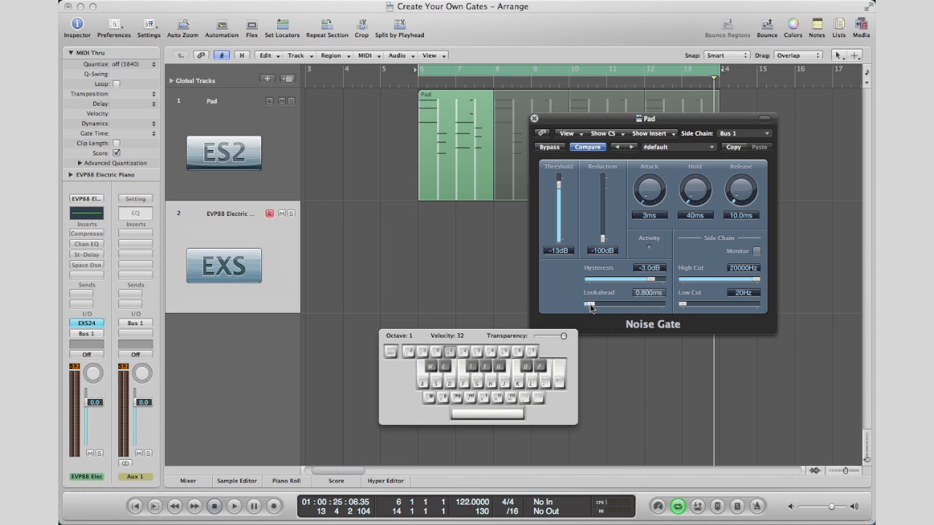
{"action": "key", "text": "space"}
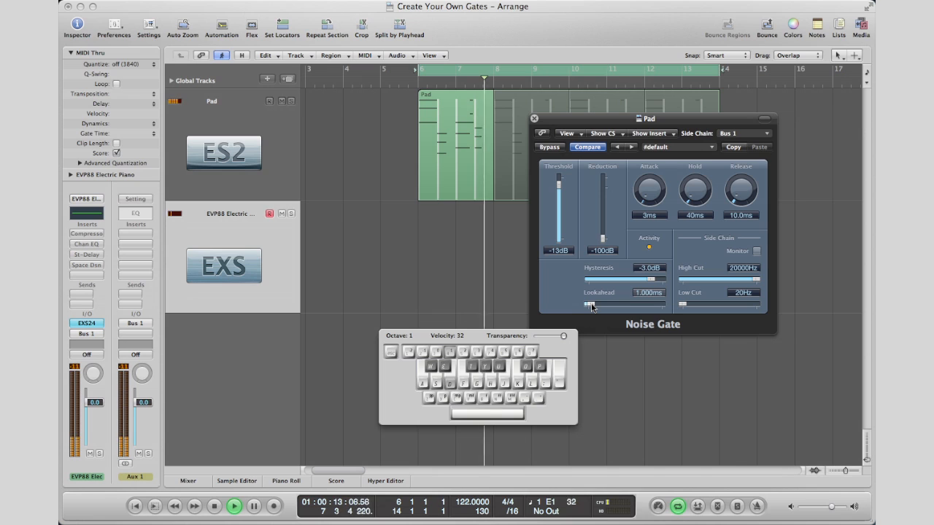
{"action": "key", "text": "space"}
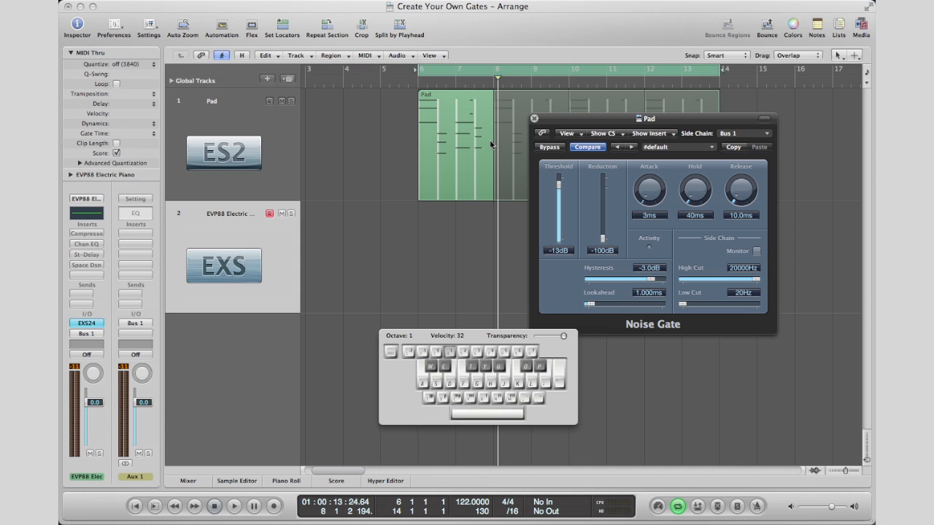
- Record a short rhythm of low trigger notes on the EXS24 track and play it back with the gated pad
{"action": "key", "text": "r"}
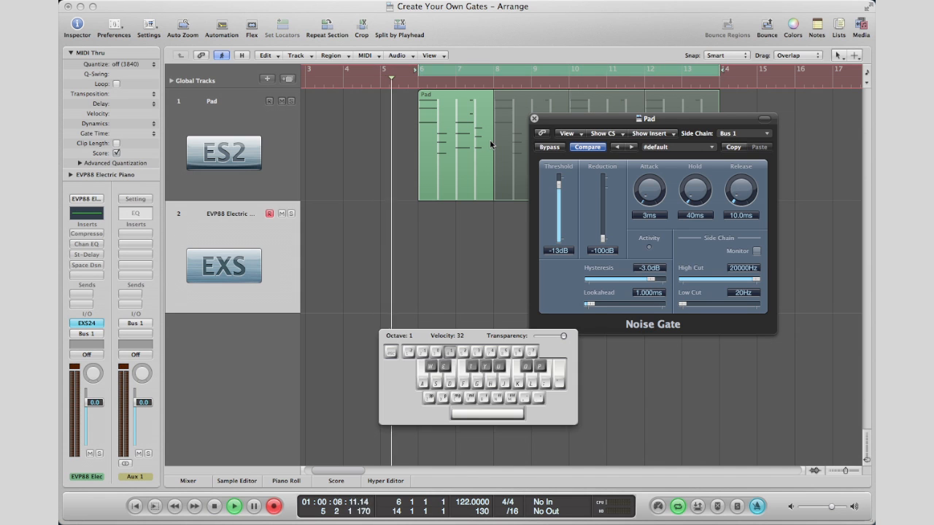
{"action": "key", "text": "d"}
{"action": "key", "text": "d"}
{"action": "key", "text": "d"}
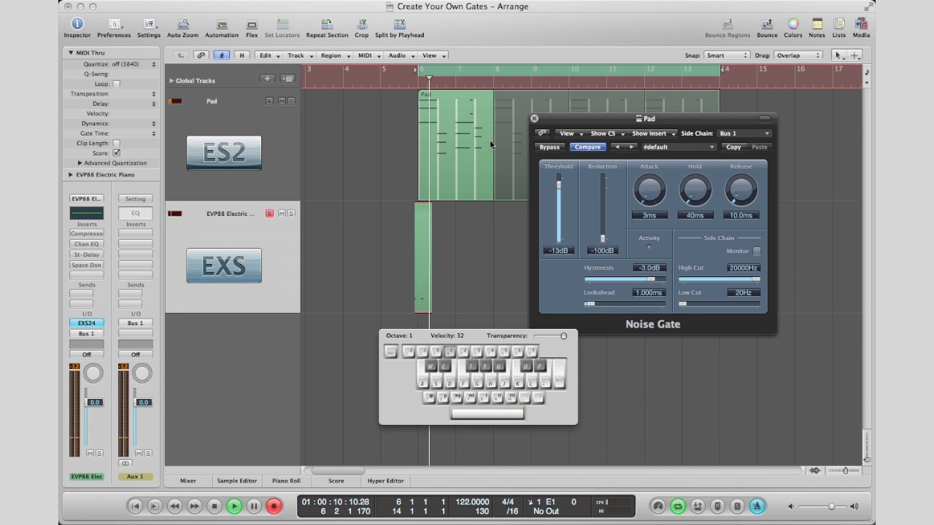
{"action": "key", "text": "s"}
{"action": "key", "text": "f"}
{"action": "key", "text": "f"}
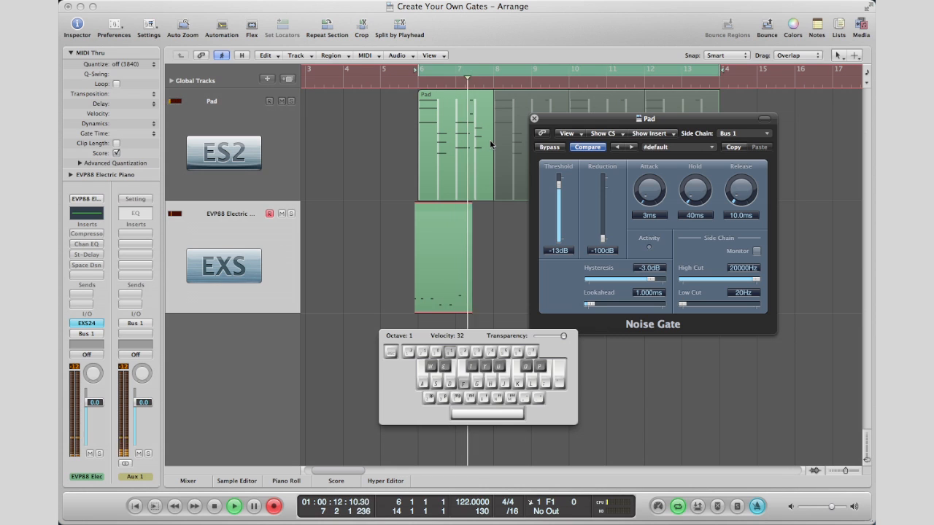
{"action": "key", "text": "g"}
{"action": "key", "text": "h"}
{"action": "key", "text": "space"}
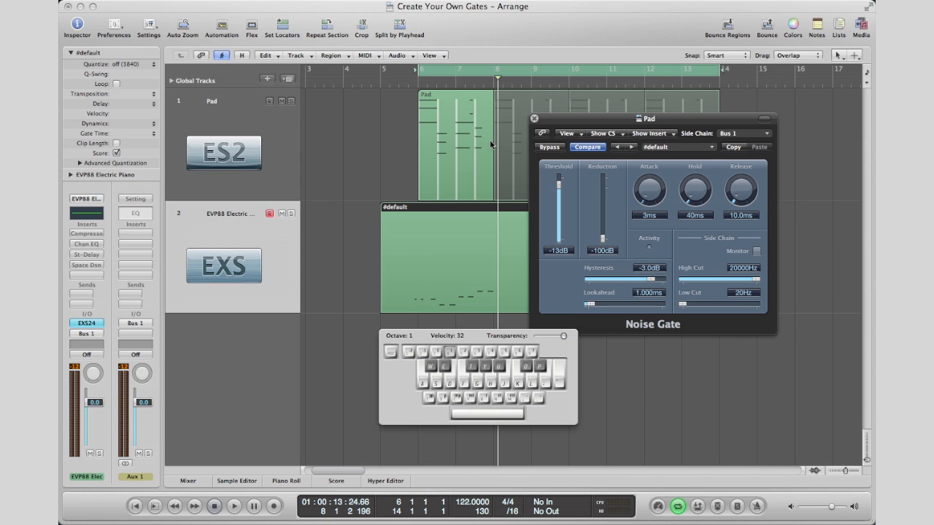
{"action": "key", "text": "space"}
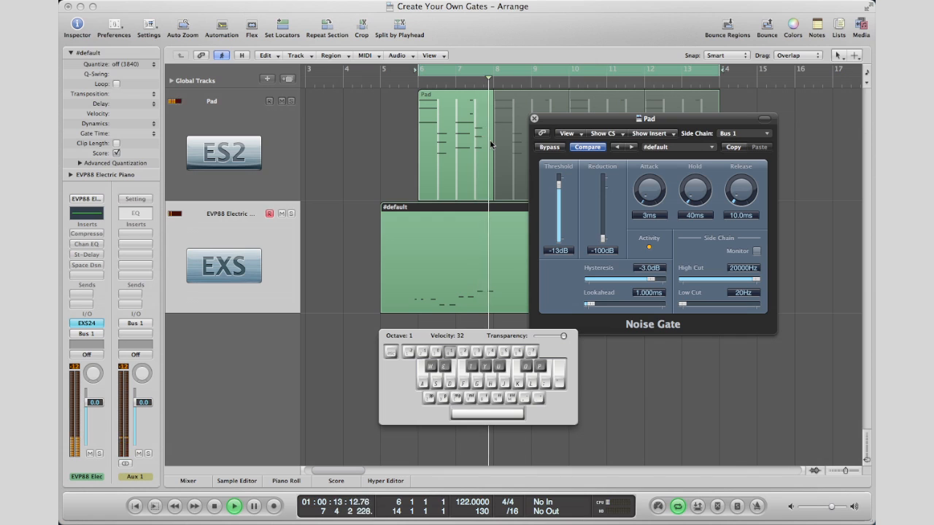
{"action": "key", "text": "space"}
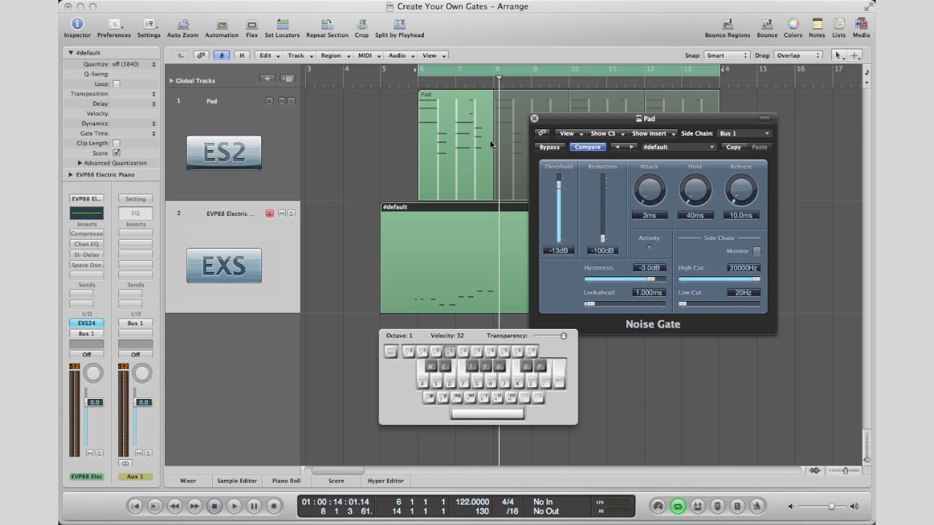
- Close the Noise Gate window and delete the recorded MIDI region from the EXS24 track
{"action": "left_click", "coordinate": [534, 118]}
{"action": "left_click", "coordinate": [320, 406]}
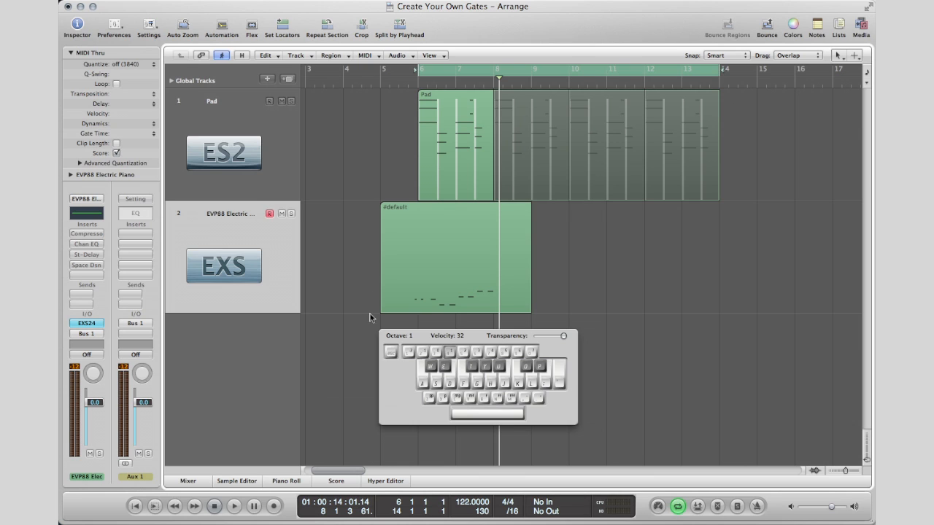
{"action": "left_click", "coordinate": [501, 272]}
{"action": "key", "text": "Delete"}
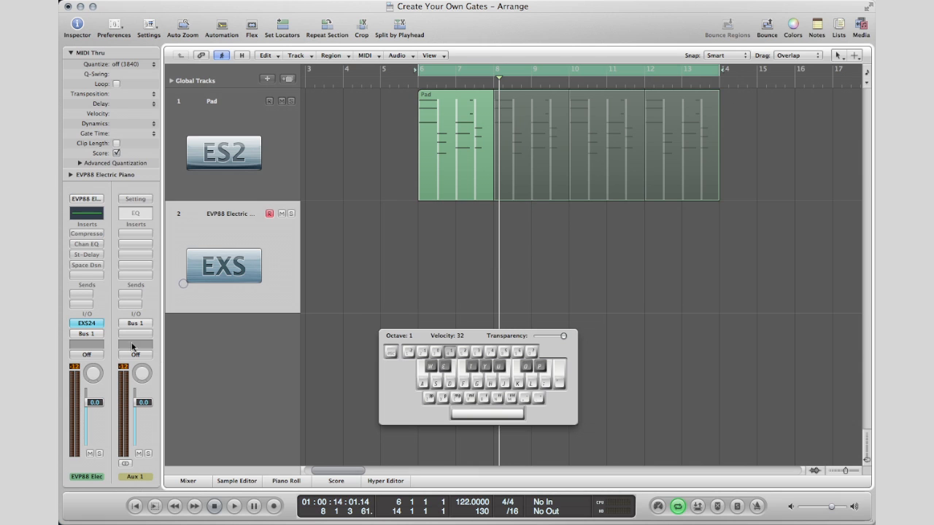
- Replace the EXS24 sampler on the second track with Ultrabeat and close its plug-in window
{"action": "left_click", "coordinate": [86, 323]}
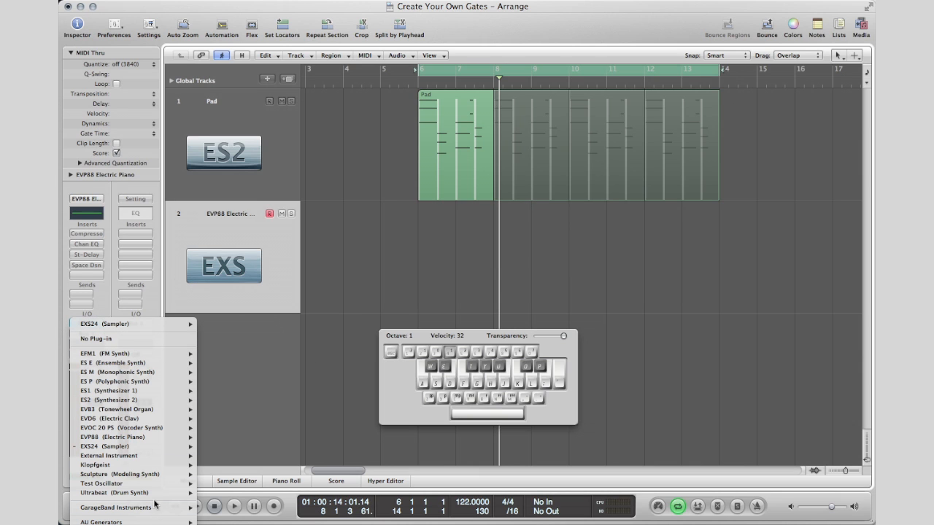
{"action": "left_click", "coordinate": [226, 494]}
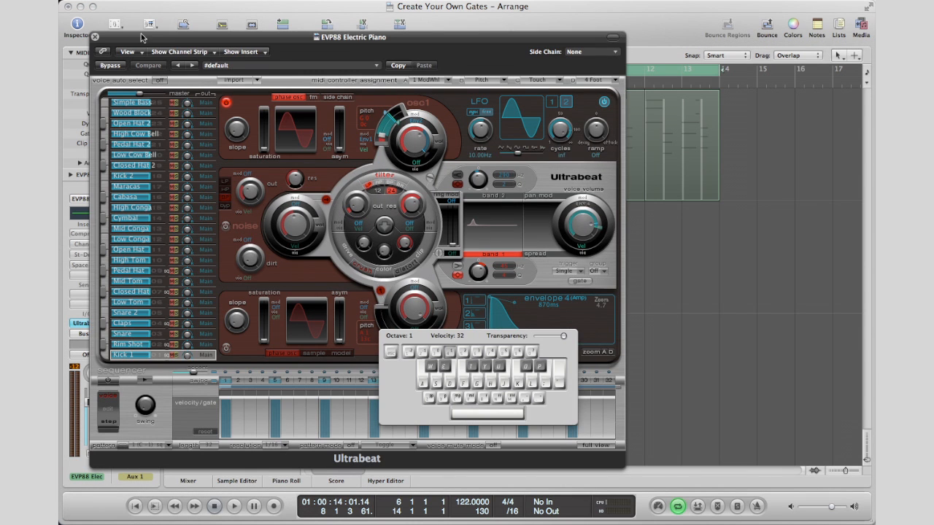
{"action": "left_click", "coordinate": [95, 37]}
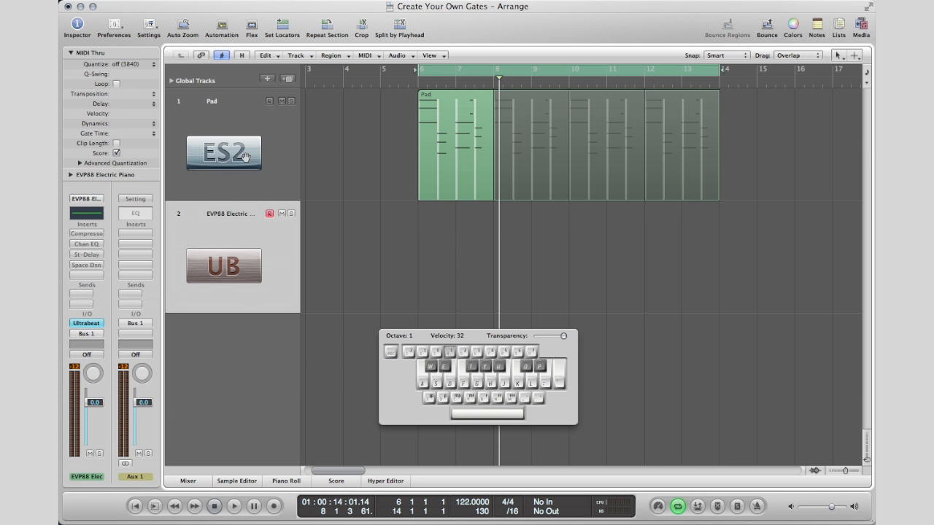
- Check the side chain source of the Pad track's Noise Gate and close its window
{"action": "key", "text": "Up"}
{"action": "left_click", "coordinate": [86, 234]}
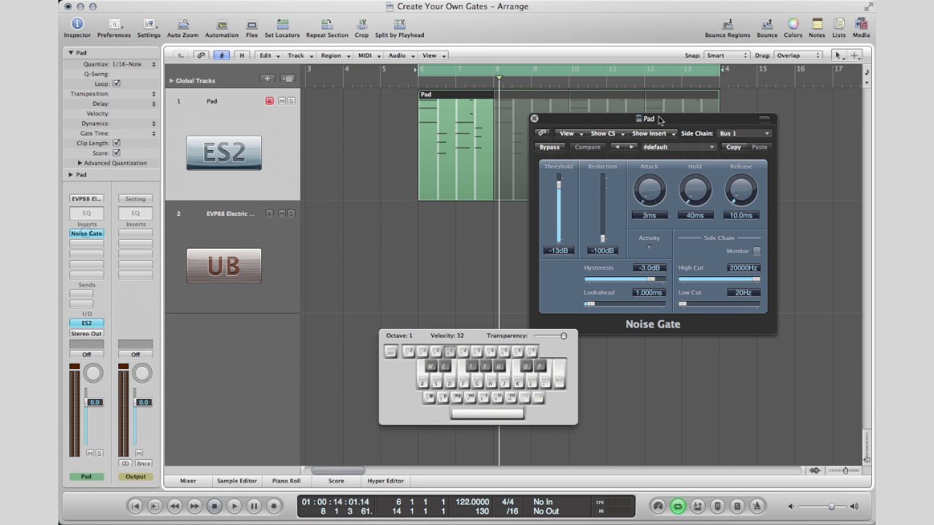
{"action": "left_click", "coordinate": [750, 132]}
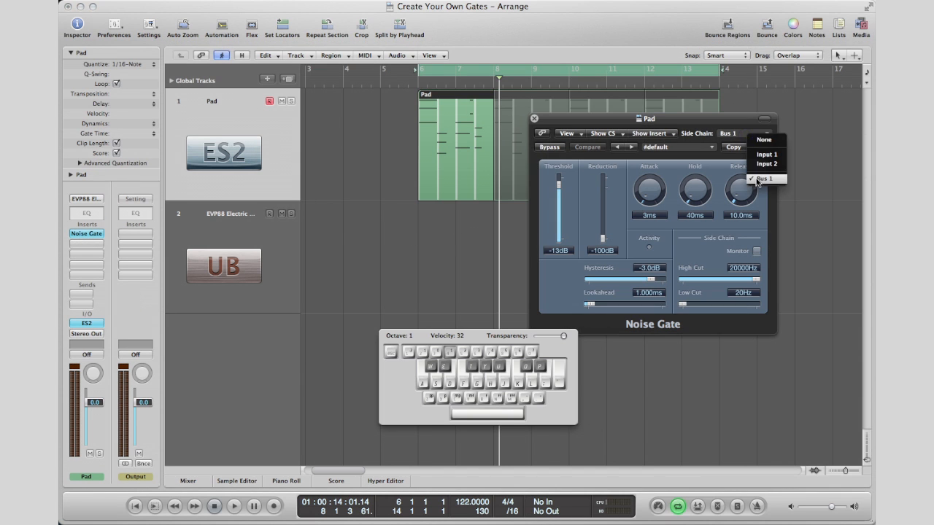
{"action": "left_click", "coordinate": [533, 119]}
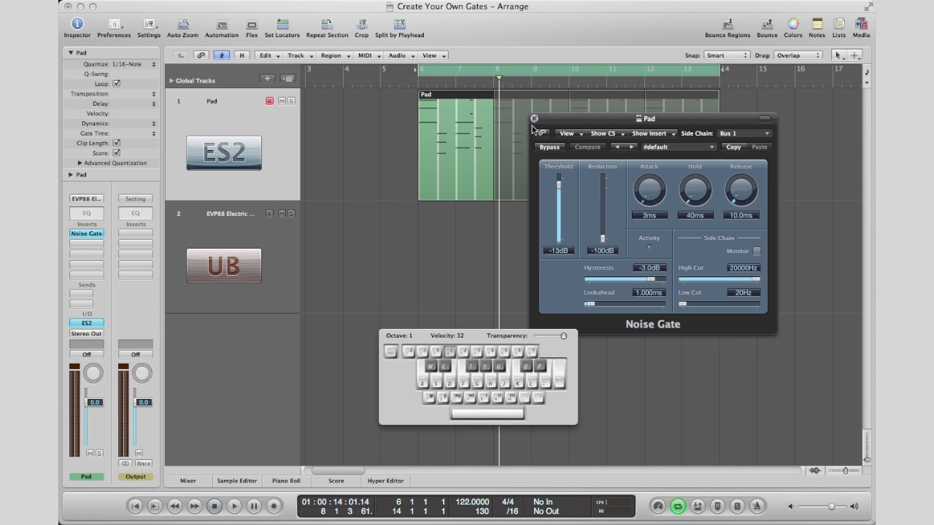
{"action": "left_click", "coordinate": [534, 118]}
- Open Ultrabeat on the second track, move the Caps Lock Keyboard clear of it, and select pattern 11 (C 0)
{"action": "left_click", "coordinate": [260, 290]}
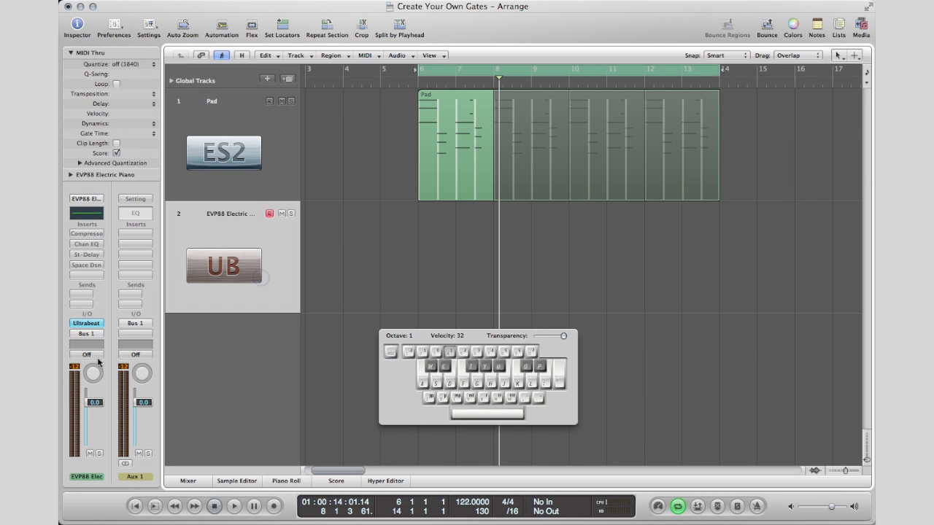
{"action": "left_click", "coordinate": [88, 326]}
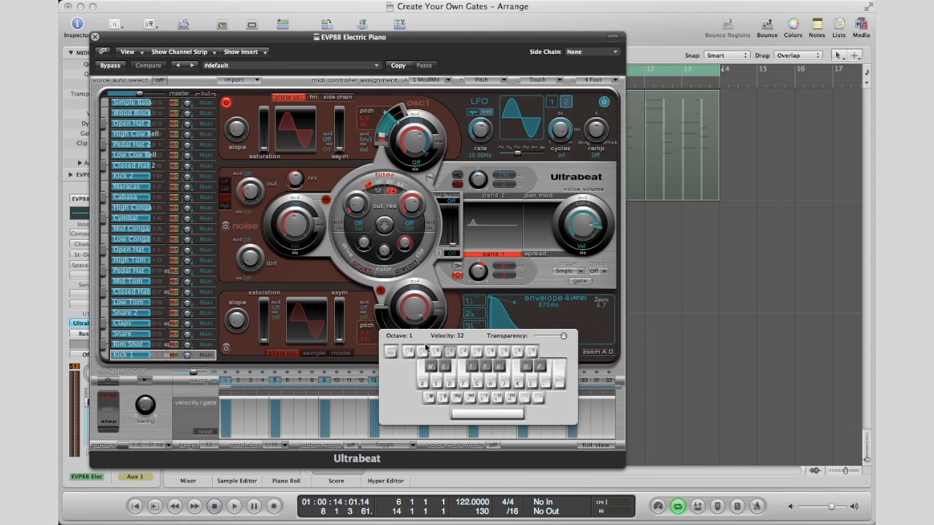
{"action": "left_click_drag", "start_coordinate": [430, 340], "coordinate": [640, 326]}
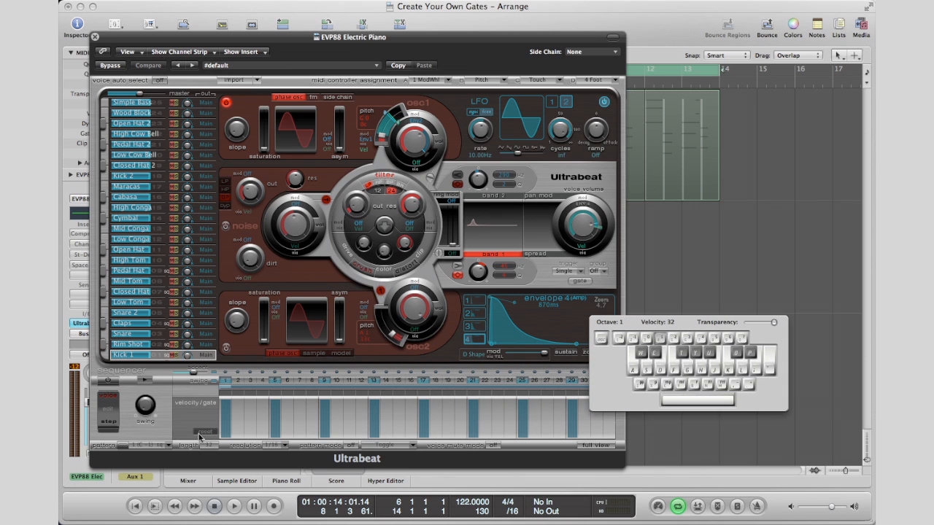
{"action": "left_click", "coordinate": [157, 445]}
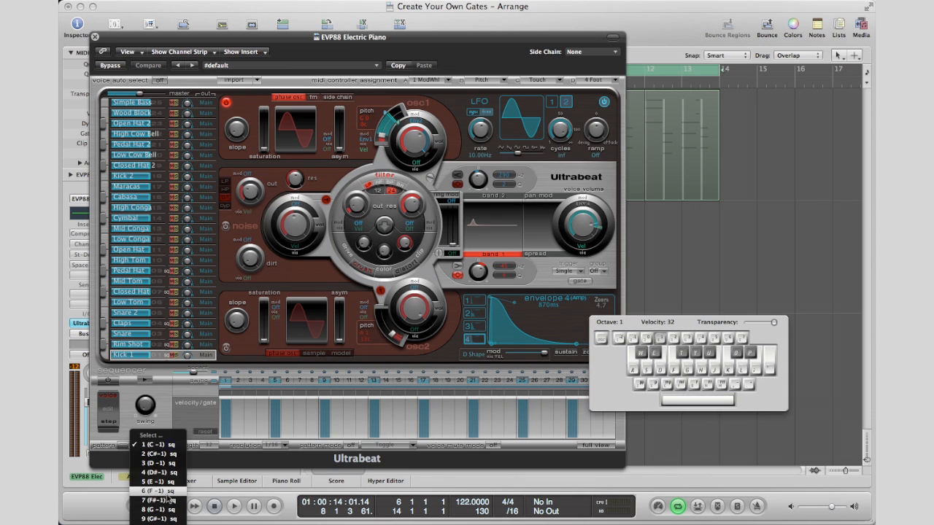
{"action": "left_click", "coordinate": [160, 473]}
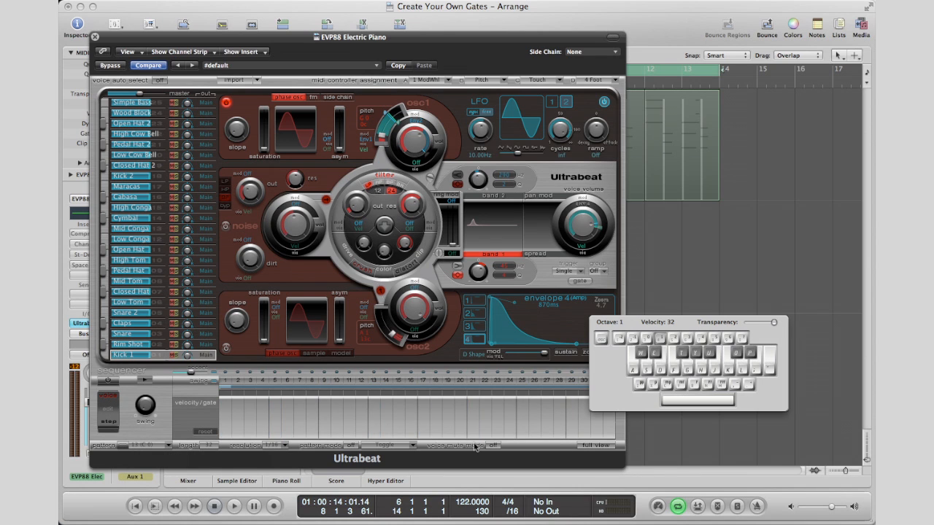
- Switch Ultrabeat's step grid to full view and run its sequencer while the project plays
{"action": "left_click", "coordinate": [596, 446]}
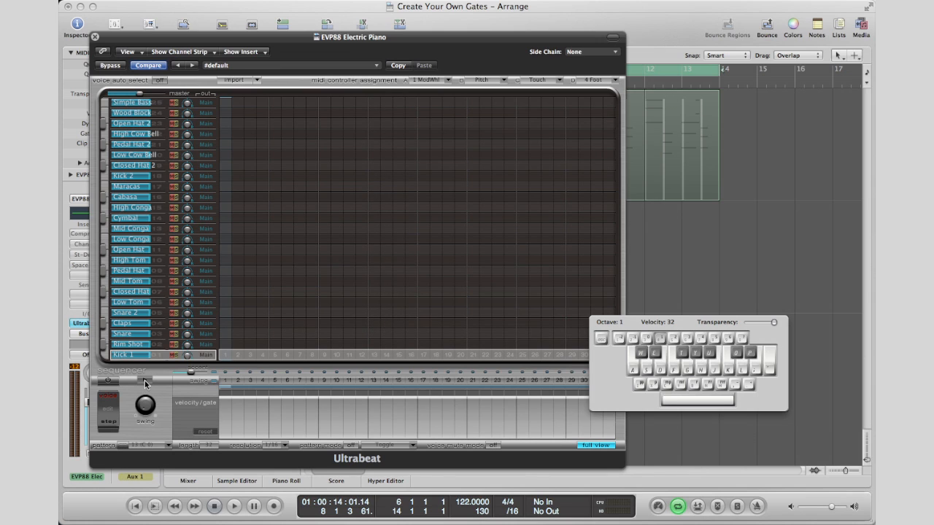
{"action": "key", "text": "space"}
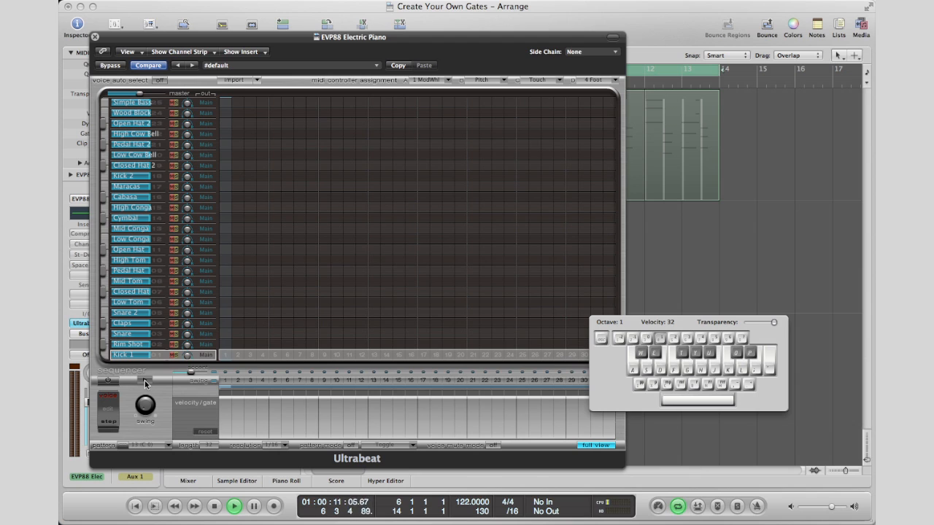
{"action": "left_click", "coordinate": [145, 382]}
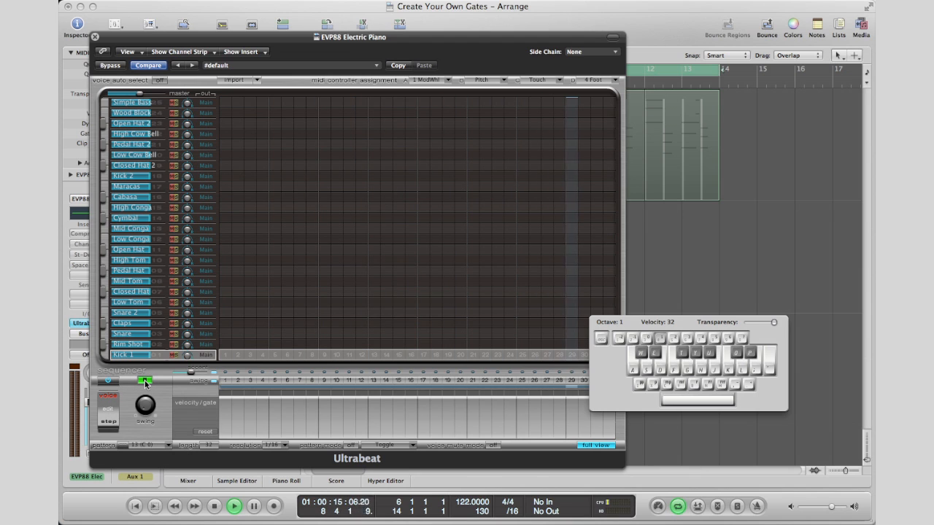
- Place Kick 1 hits on steps 1, 5, 9, 13, 17, 21, 25 and 29 of the step grid
{"action": "left_click", "coordinate": [225, 355]}
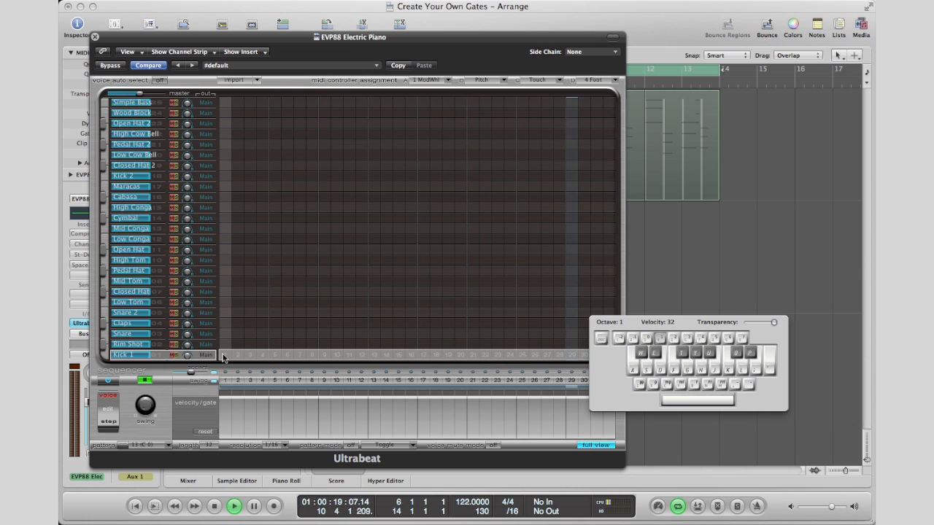
{"action": "left_click", "coordinate": [274, 356]}
{"action": "left_click", "coordinate": [324, 356]}
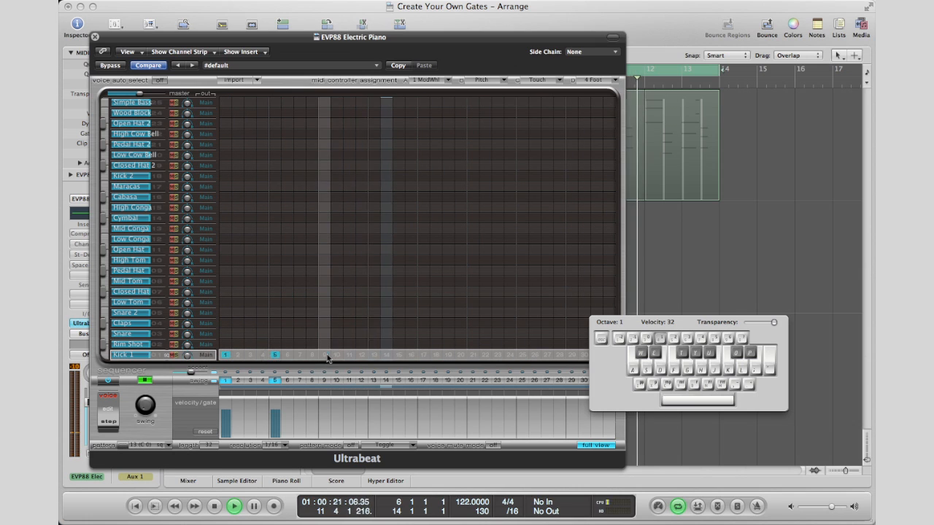
{"action": "left_click", "coordinate": [374, 355]}
{"action": "left_click", "coordinate": [423, 355]}
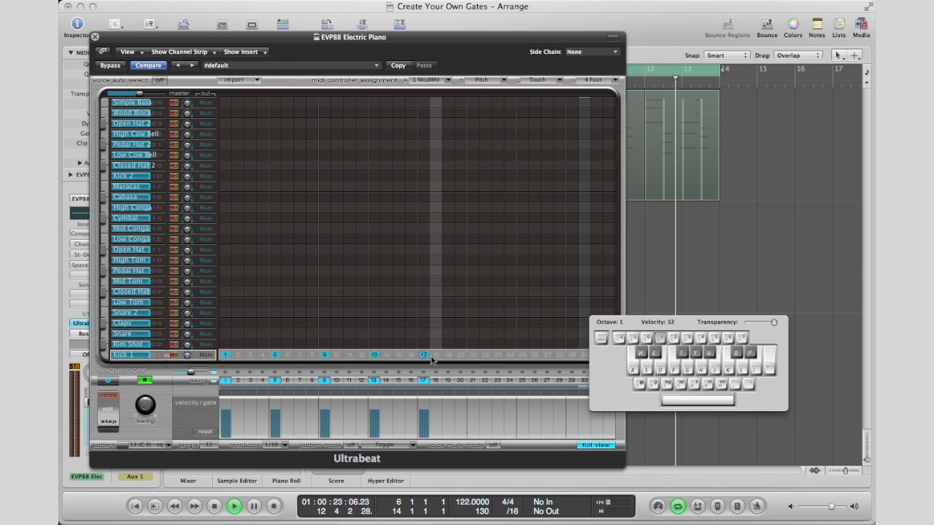
{"action": "left_click", "coordinate": [473, 356]}
{"action": "left_click", "coordinate": [523, 355]}
{"action": "left_click", "coordinate": [572, 356]}
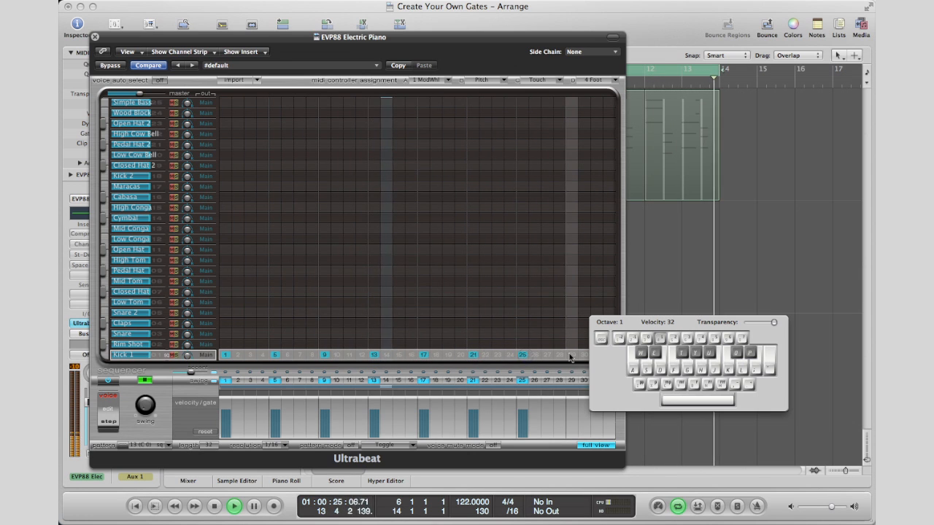
- Add Kick 1 hits on steps 10 and 22, move the Caps Lock Keyboard clear of the grid, and stop playback
{"action": "left_click", "coordinate": [335, 355]}
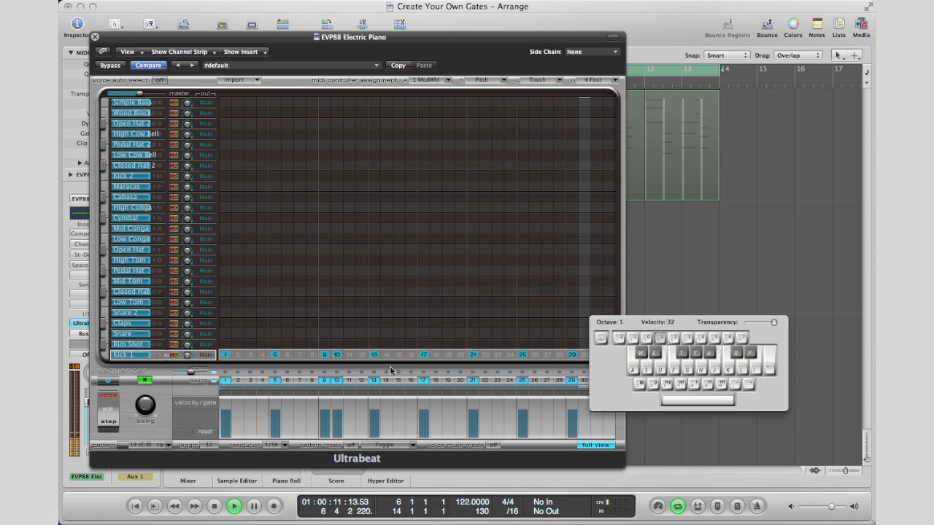
{"action": "left_click", "coordinate": [484, 355]}
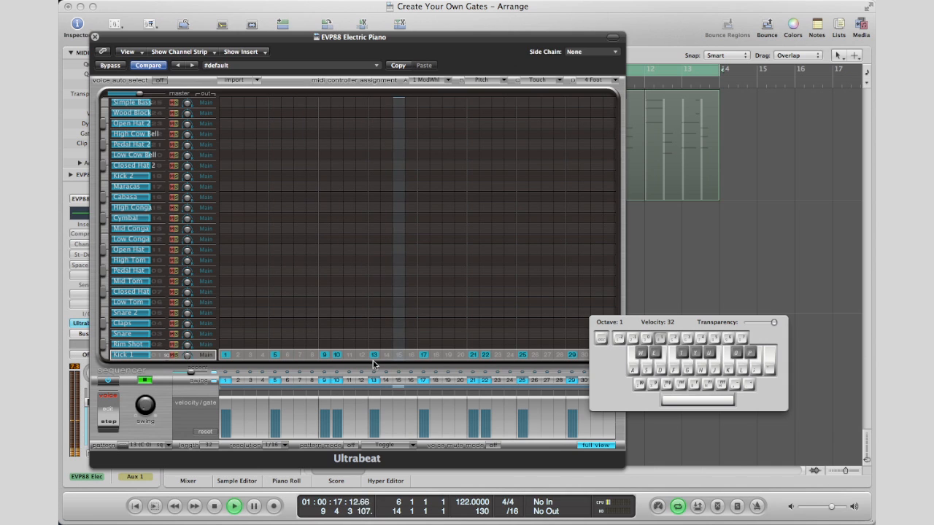
{"action": "left_click_drag", "start_coordinate": [652, 327], "coordinate": [714, 327]}
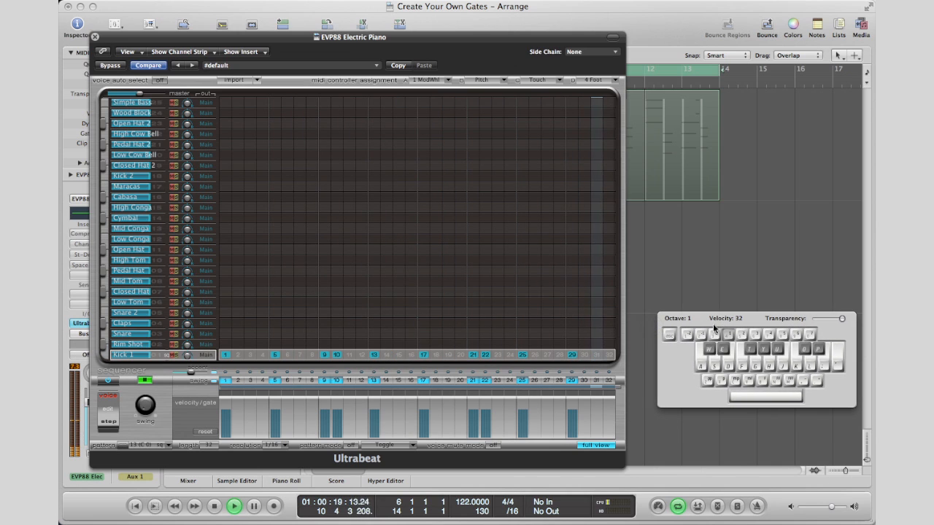
{"action": "key", "text": "space"}
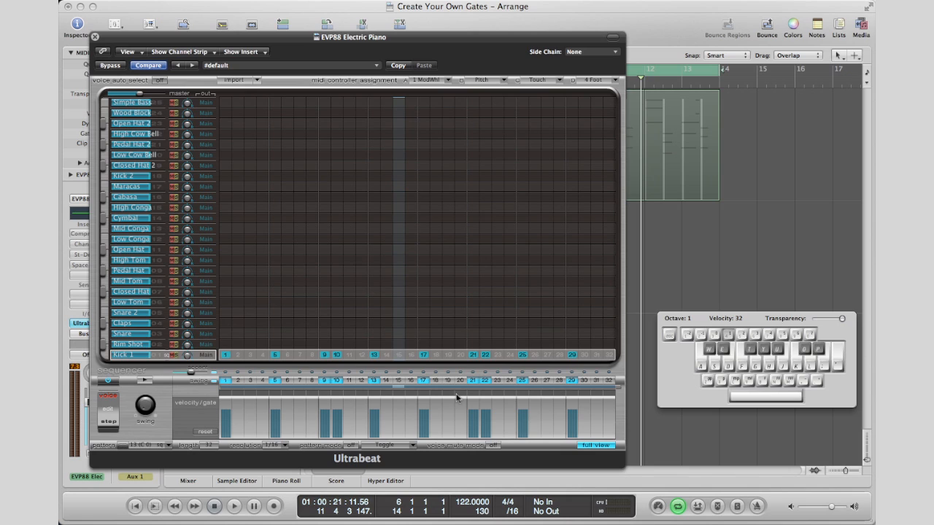
- Replace the Kick 1 hits with an automatically generated pattern and audition it briefly
{"action": "right_click", "coordinate": [445, 356]}
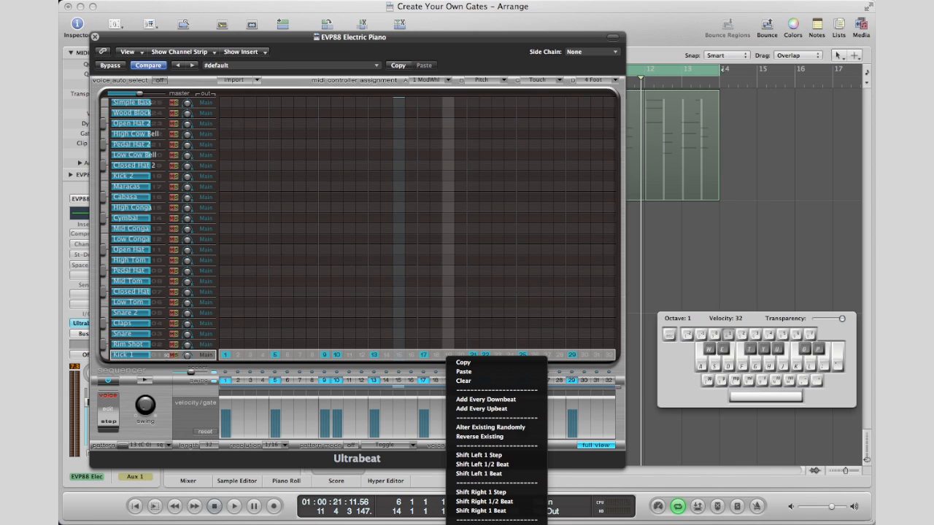
{"action": "left_click", "coordinate": [484, 524]}
{"action": "key", "text": "space"}
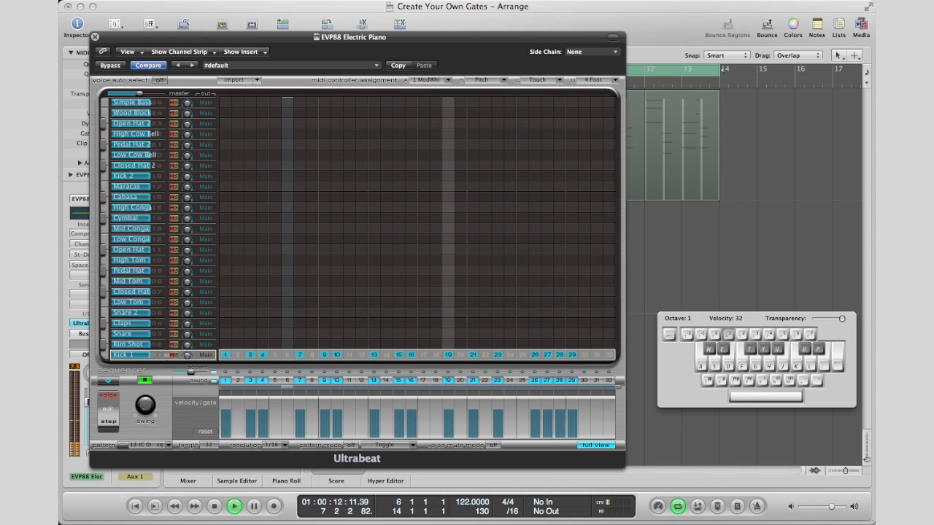
{"action": "key", "text": "space"}
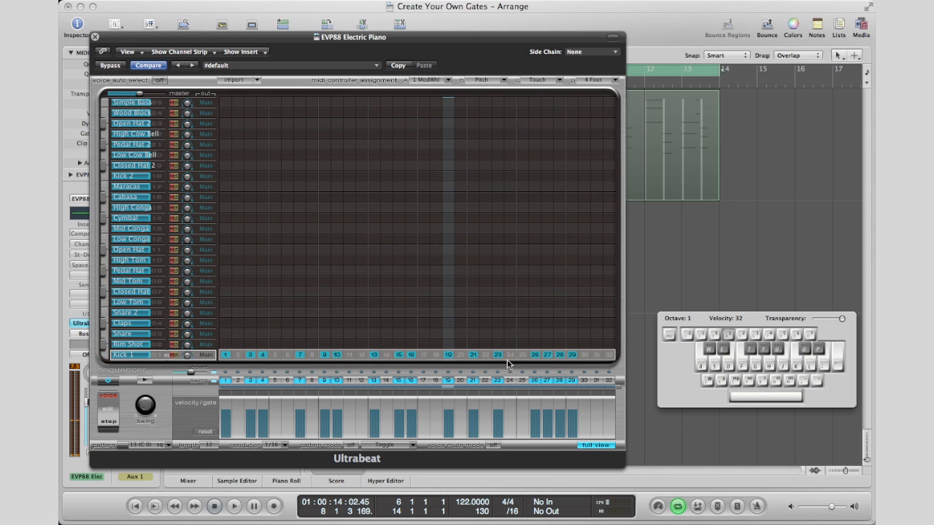
- Regenerate the Kick 1 pattern with Create & Replace Randomly and start playback
{"action": "right_click", "coordinate": [510, 361]}
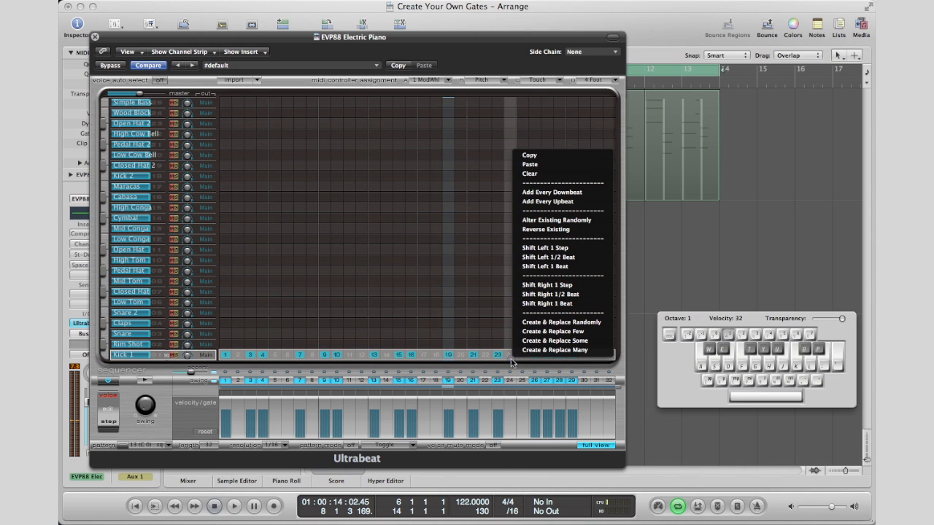
{"action": "left_click", "coordinate": [558, 322]}
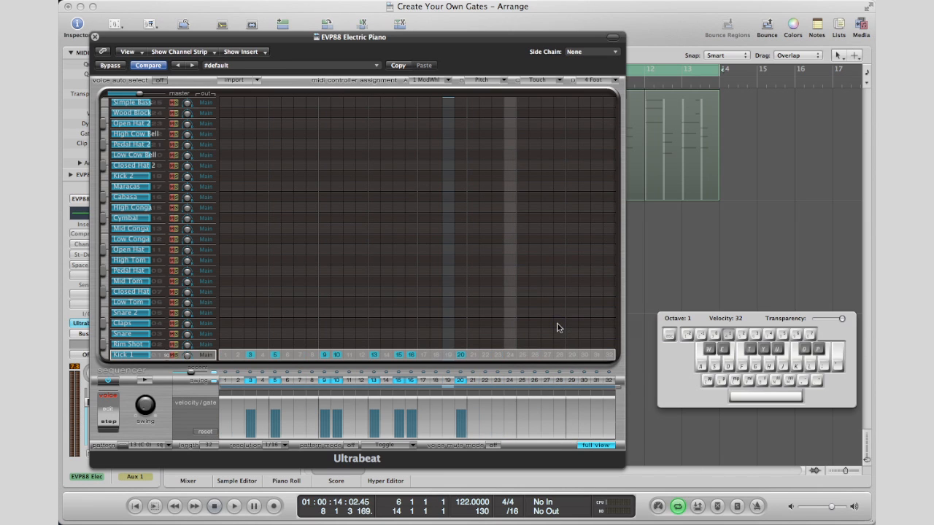
{"action": "key", "text": "space"}
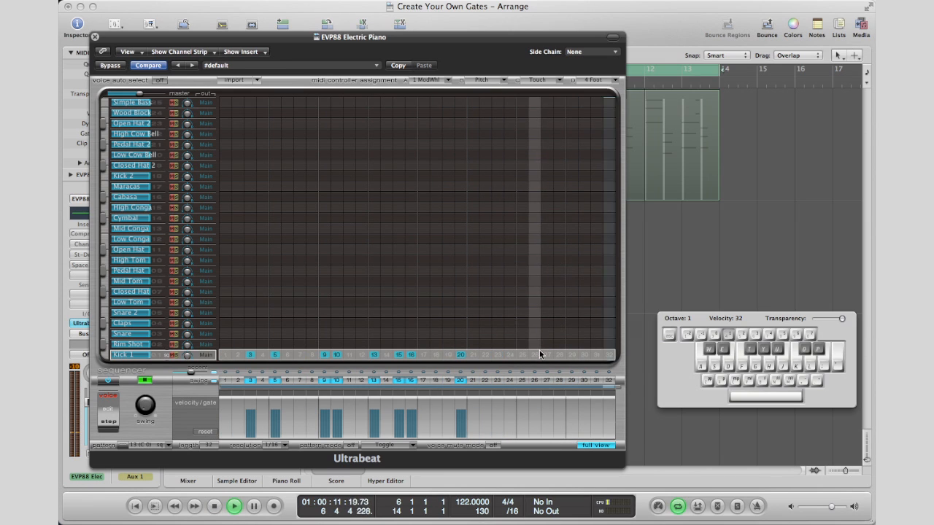
- Apply Create & Replace Few to the Kick 1 row during playback, generate one more replacement pattern, and stop playback
{"action": "right_click", "coordinate": [540, 350]}
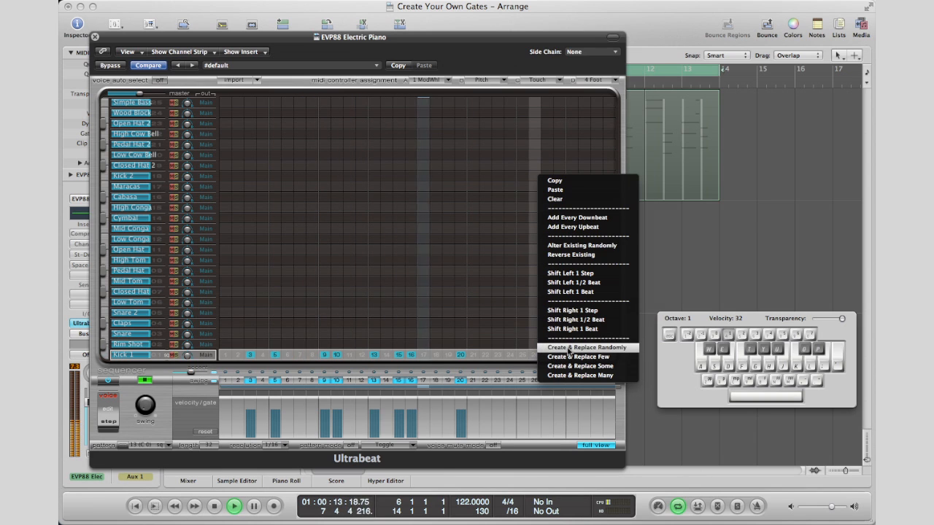
{"action": "left_click", "coordinate": [569, 357]}
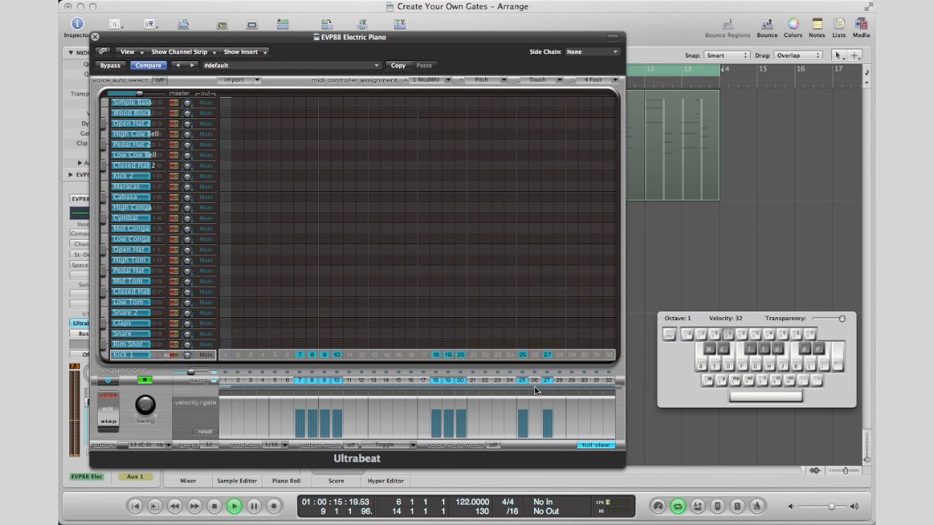
{"action": "right_click", "coordinate": [465, 366]}
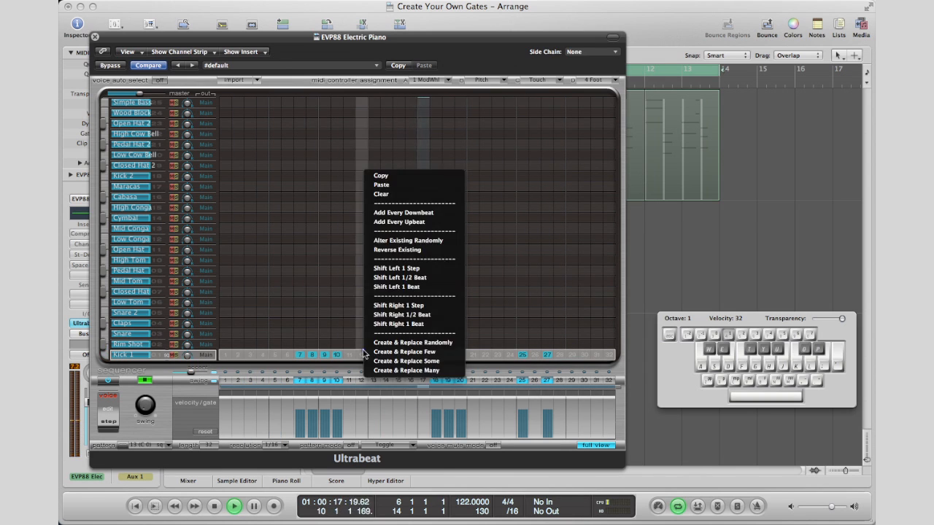
{"action": "left_click", "coordinate": [415, 374]}
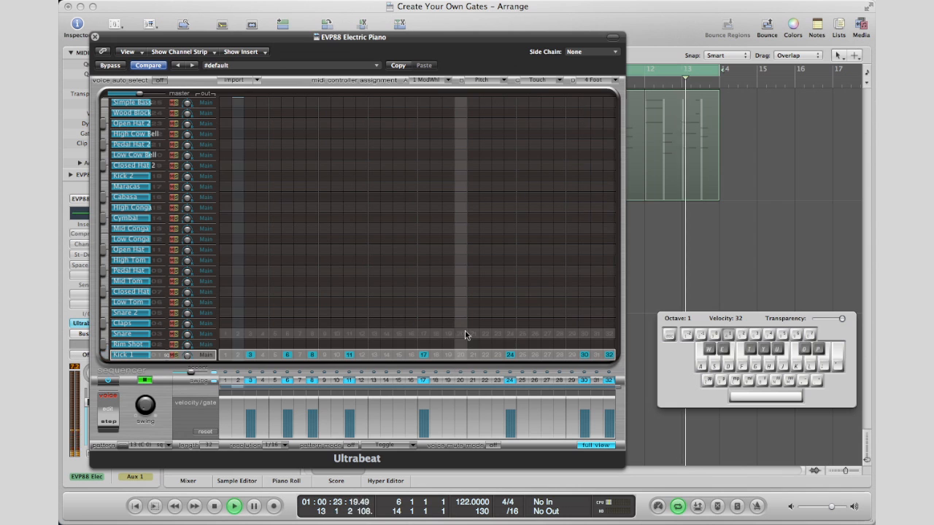
{"action": "key", "text": "space"}
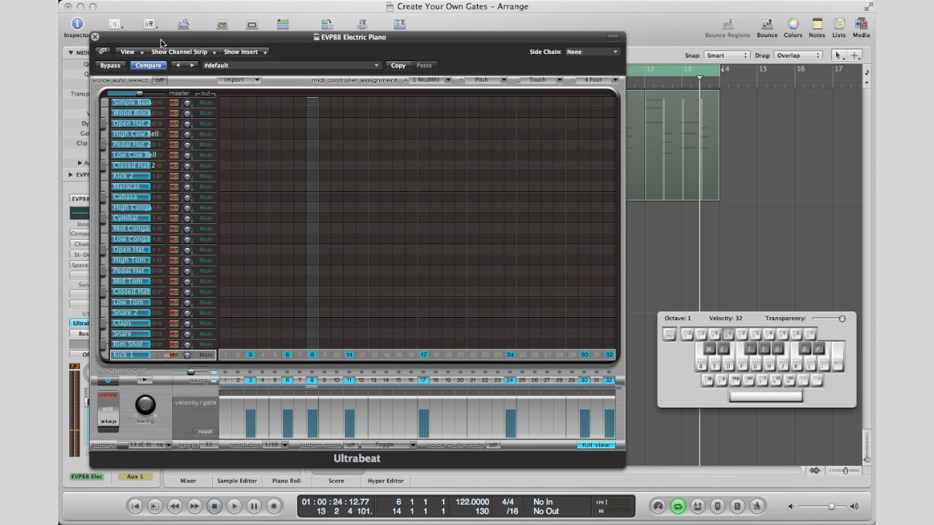
- Move the Ultrabeat window aside and place its current pattern as a region on the second track at bar 6
{"action": "left_click_drag", "start_coordinate": [161, 38], "coordinate": [612, 73]}
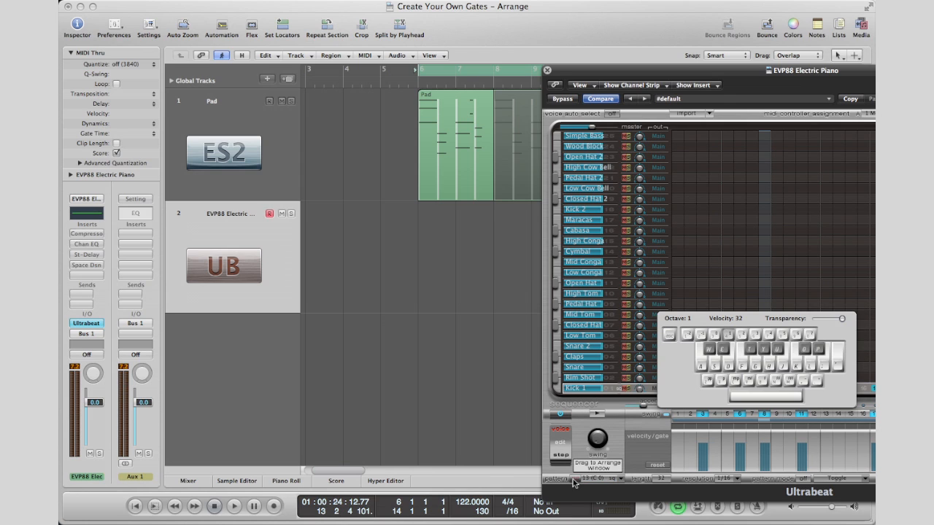
{"action": "left_click_drag", "start_coordinate": [575, 483], "coordinate": [429, 281]}
{"action": "left_click", "coordinate": [450, 349]}
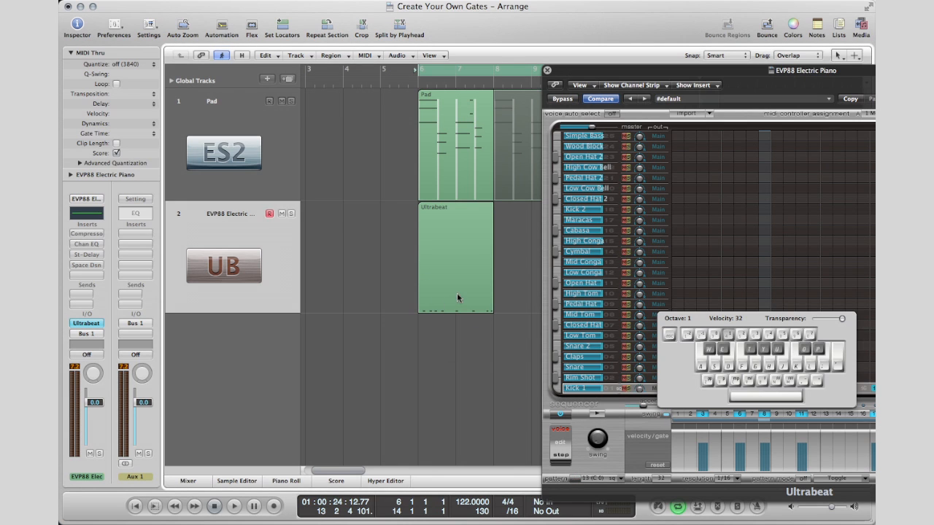
- Switch off Ultrabeat's internal sequencer and audition the Pad gated by the new Ultrabeat region
{"action": "left_click", "coordinate": [560, 414]}
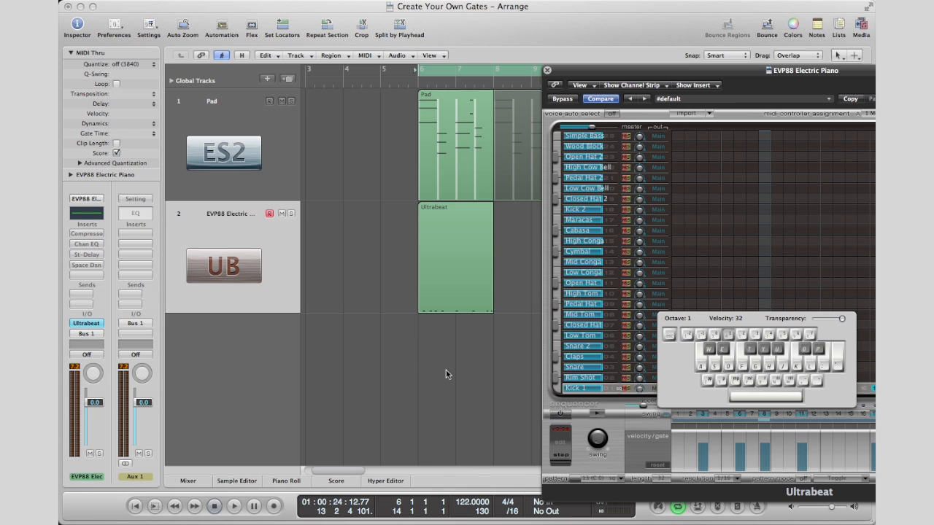
{"action": "key", "text": "space"}
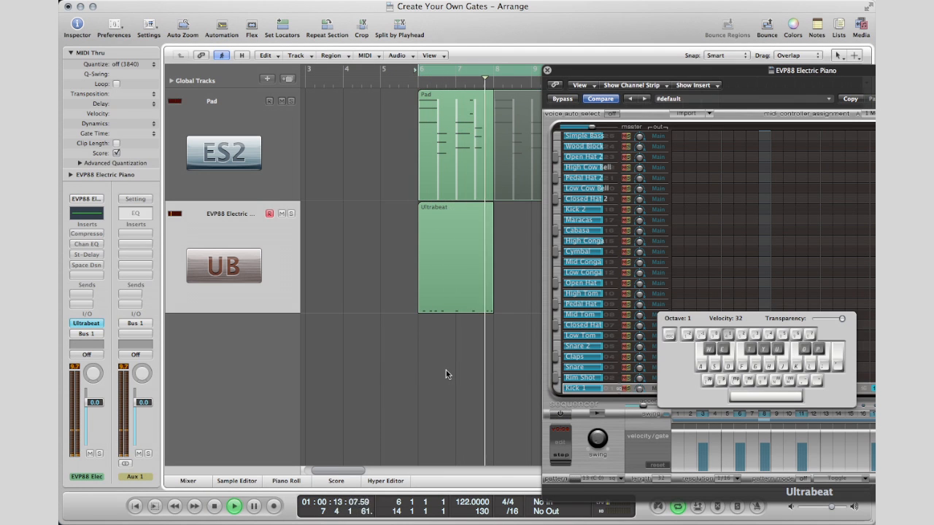
{"action": "key", "text": "space"}
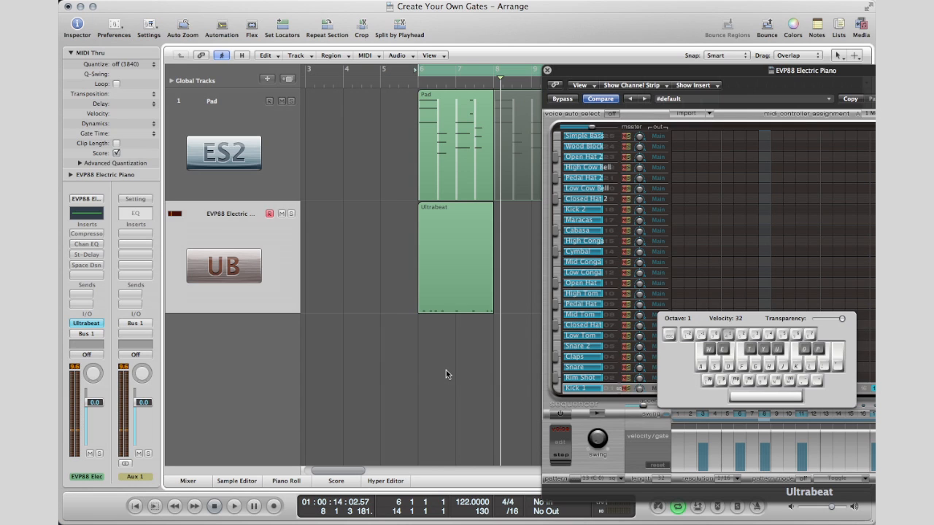